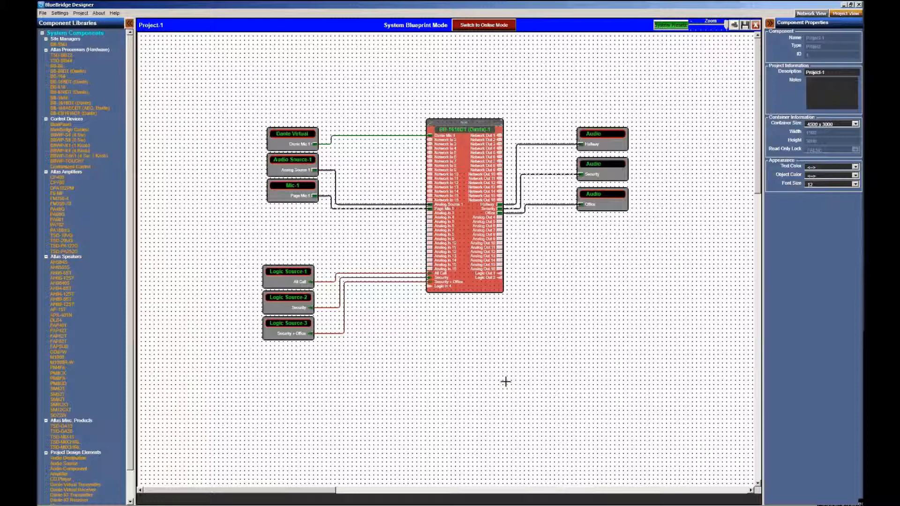
# Open the BB-1616DT (Dante)-1 DSP schematic and review the Input block's mic/line pre-amp settings
pyautogui.doubleClick(471, 233)
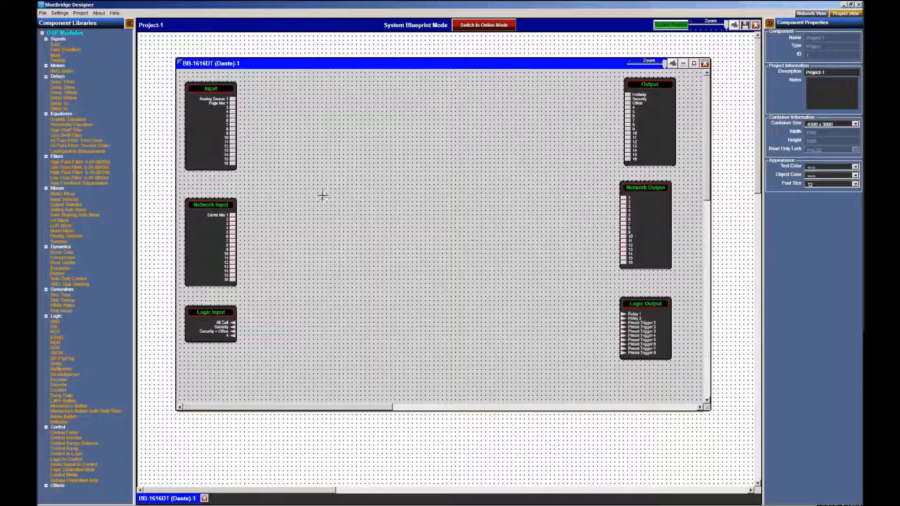
pyautogui.click(211, 132)
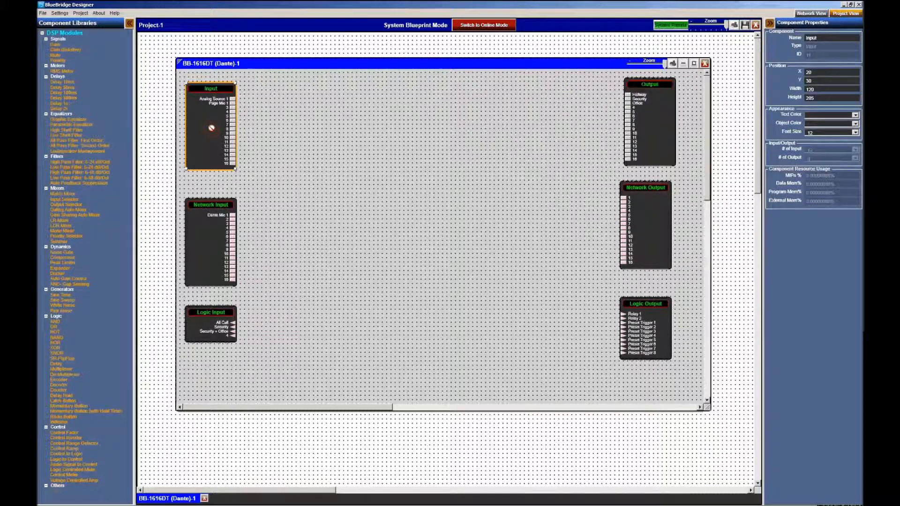
pyautogui.doubleClick(211, 128)
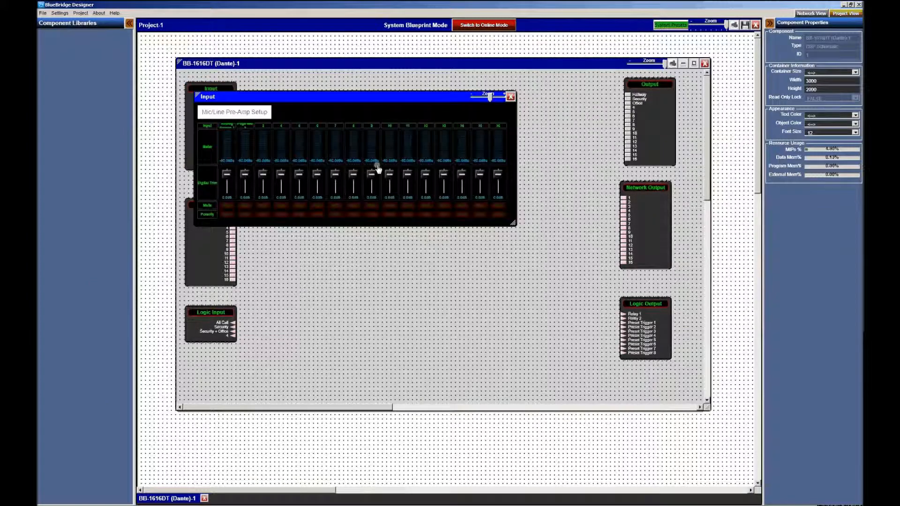
pyautogui.click(247, 114)
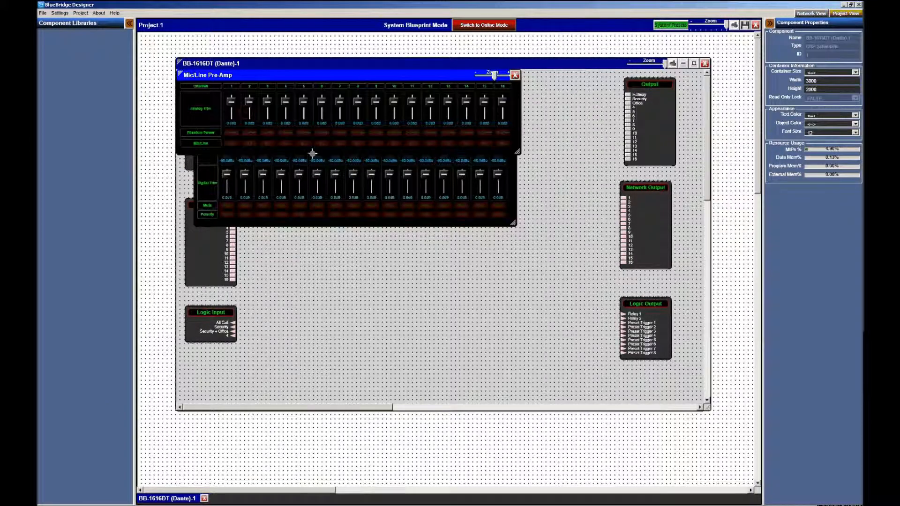
pyautogui.click(514, 75)
pyautogui.click(511, 96)
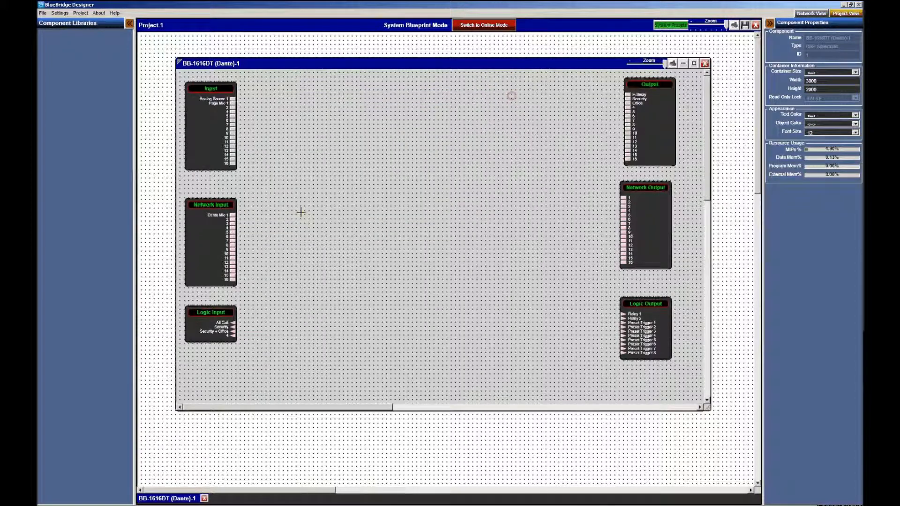
# Preview the Network Input block's fader controls
pyautogui.click(215, 246)
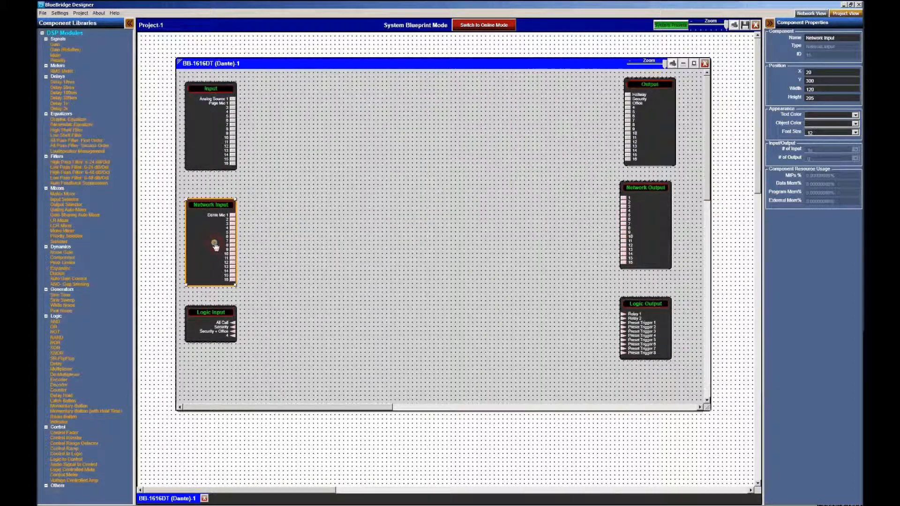
pyautogui.doubleClick(215, 245)
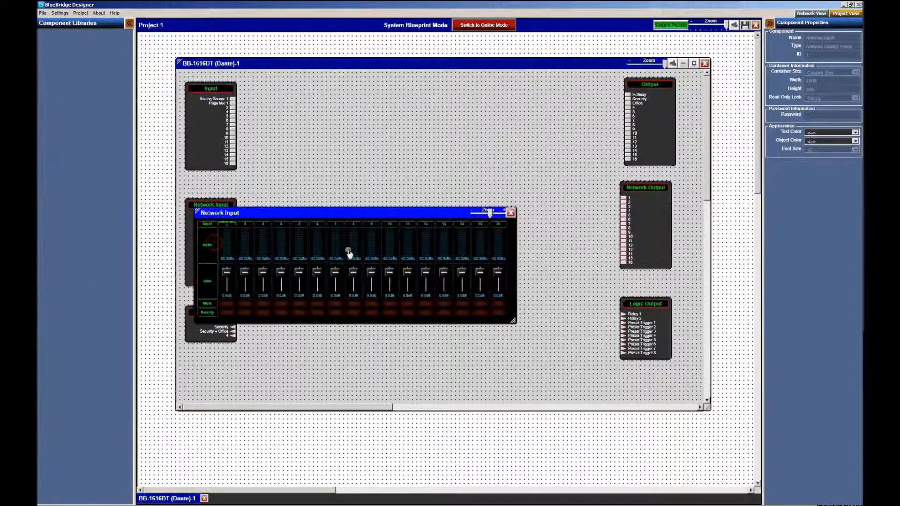
pyautogui.click(510, 212)
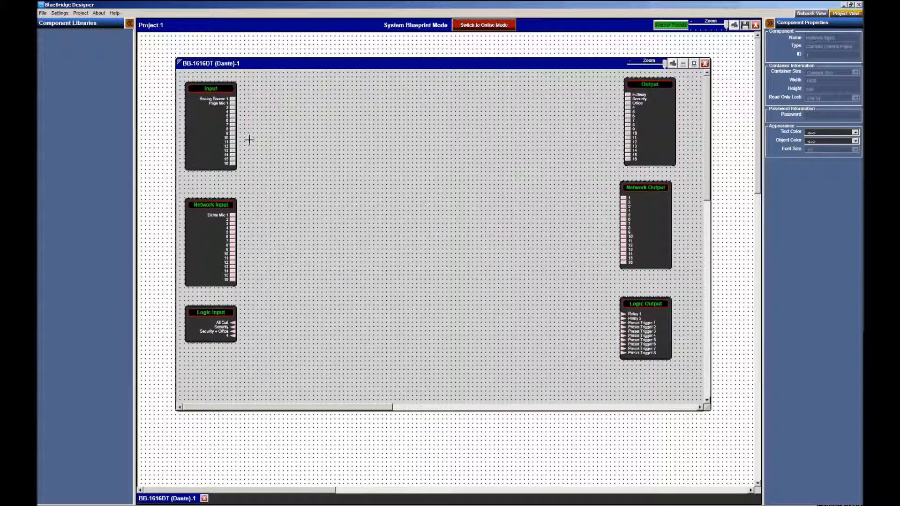
pyautogui.moveTo(607, 214); pyautogui.dragTo(623, 211)
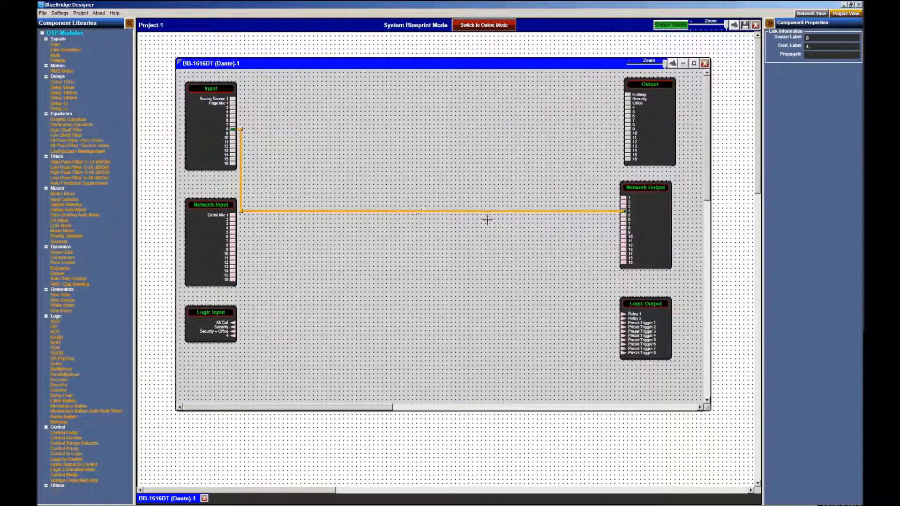
pyautogui.doubleClick(637, 157)
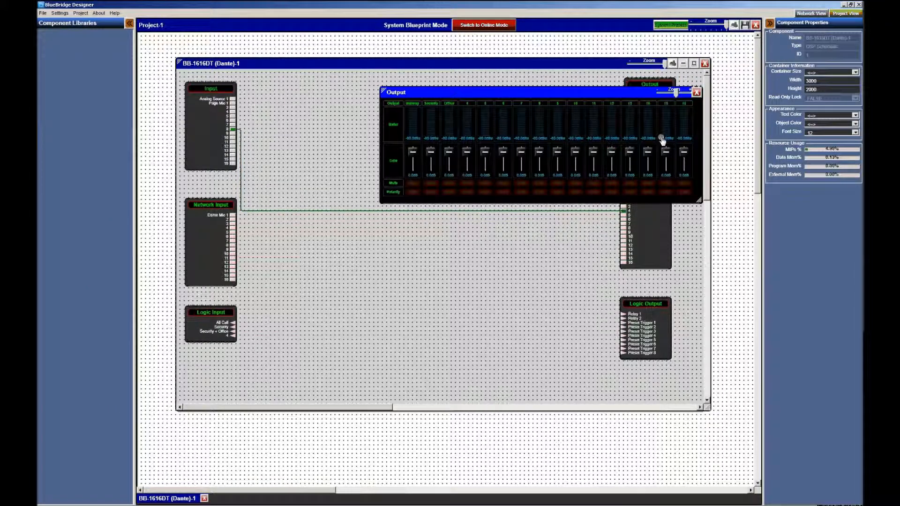
pyautogui.click(696, 92)
pyautogui.click(472, 212)
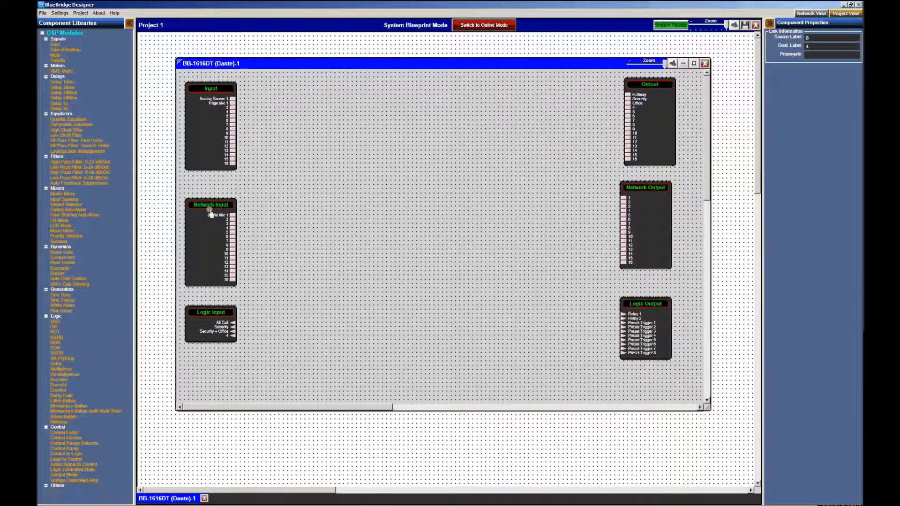
pyautogui.click(440, 216)
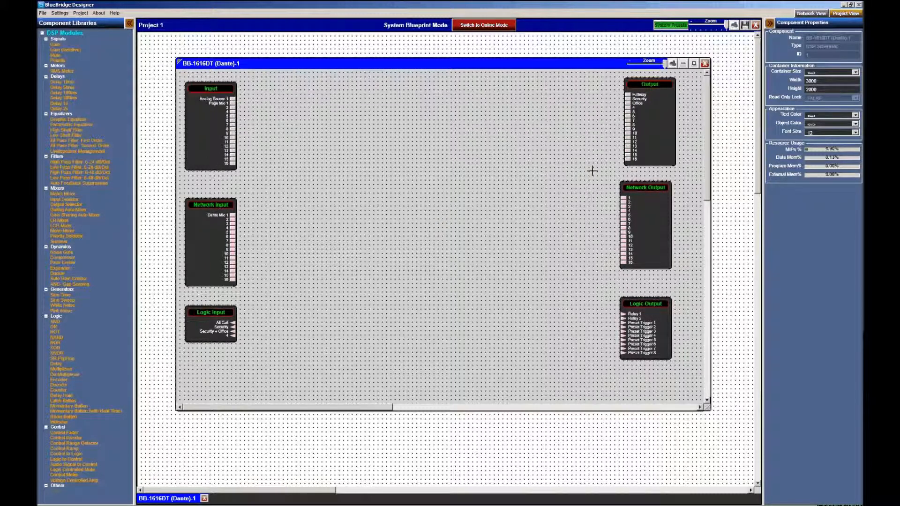
pyautogui.click(705, 63)
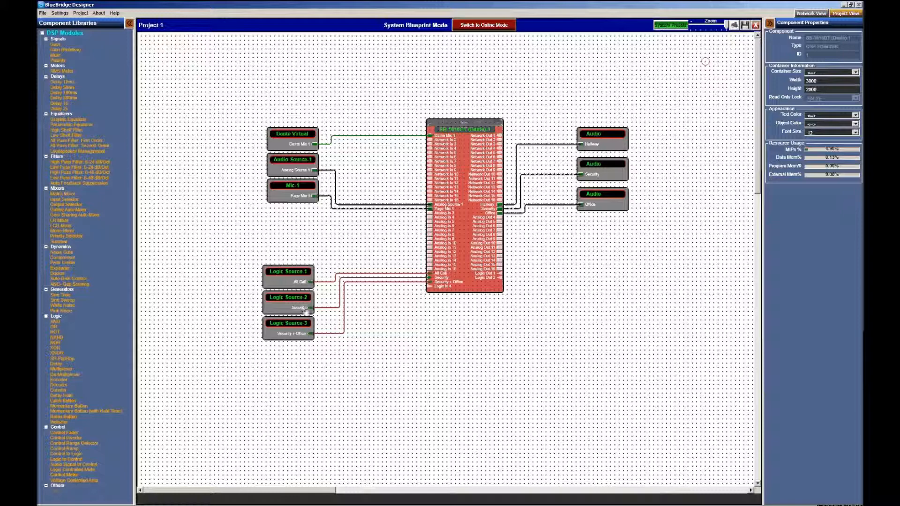
pyautogui.click(282, 309)
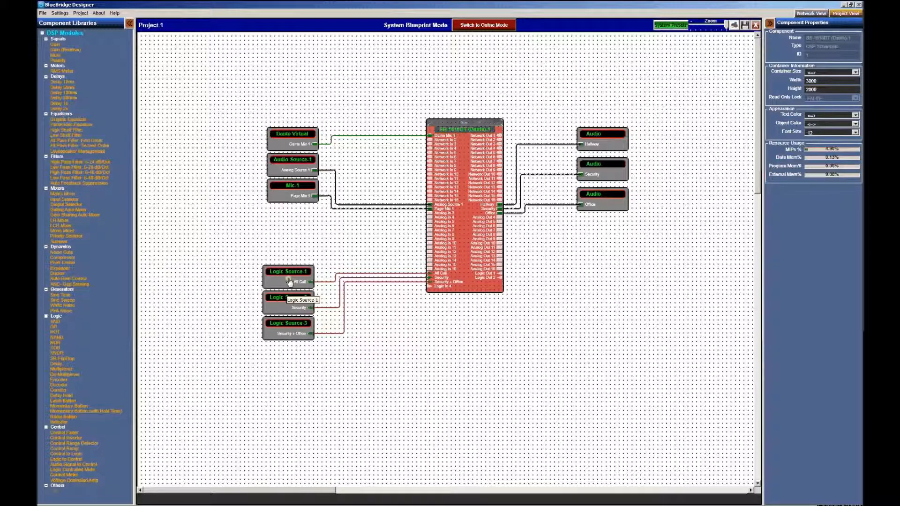
pyautogui.click(463, 261)
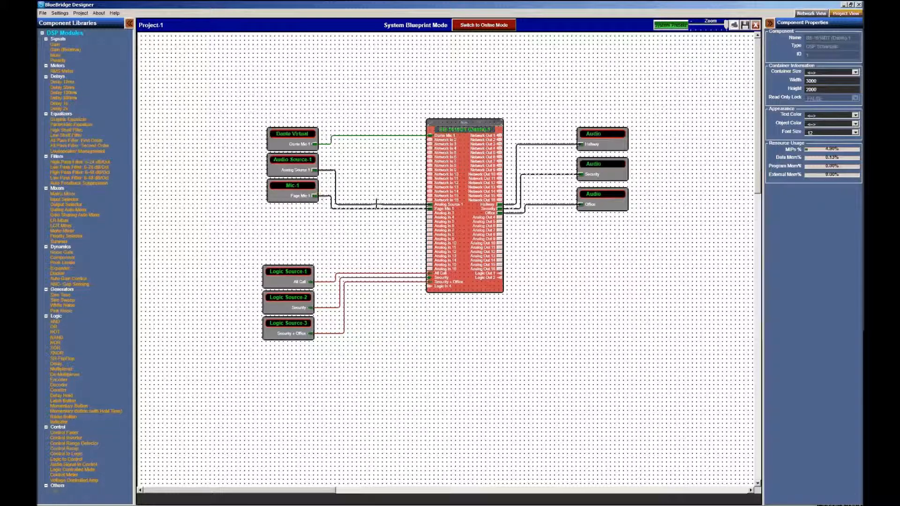
pyautogui.doubleClick(470, 212)
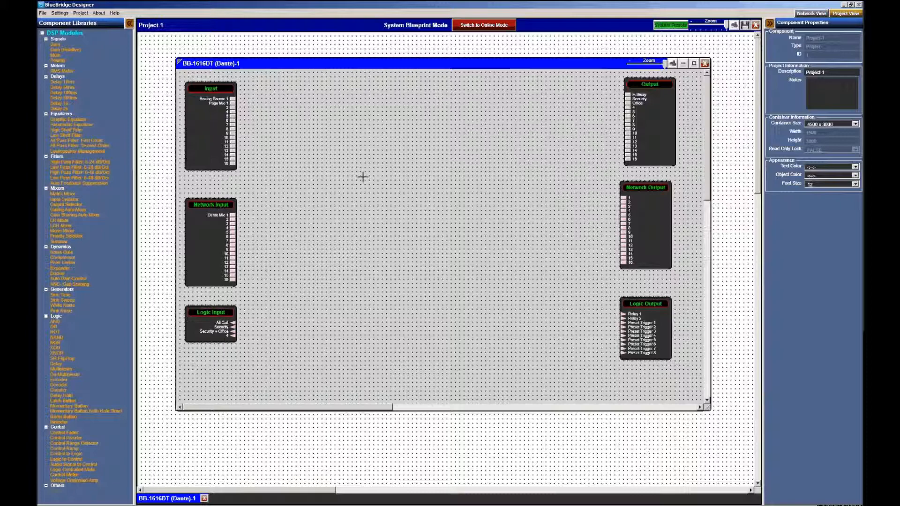
# Align Network Output under Output and stack three Logic Controlled Mute blocks mid-schematic
pyautogui.moveTo(646, 203); pyautogui.dragTo(648, 193)
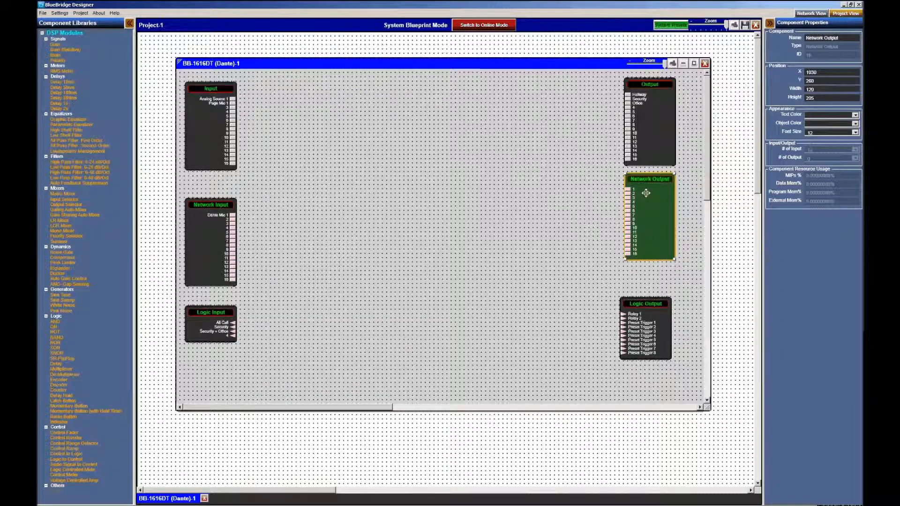
pyautogui.click(500, 235)
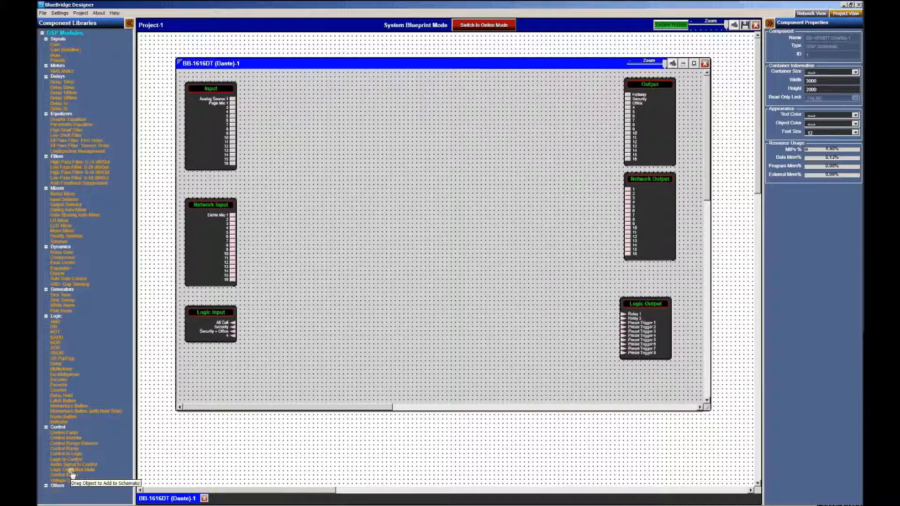
pyautogui.moveTo(71, 470); pyautogui.dragTo(449, 260)
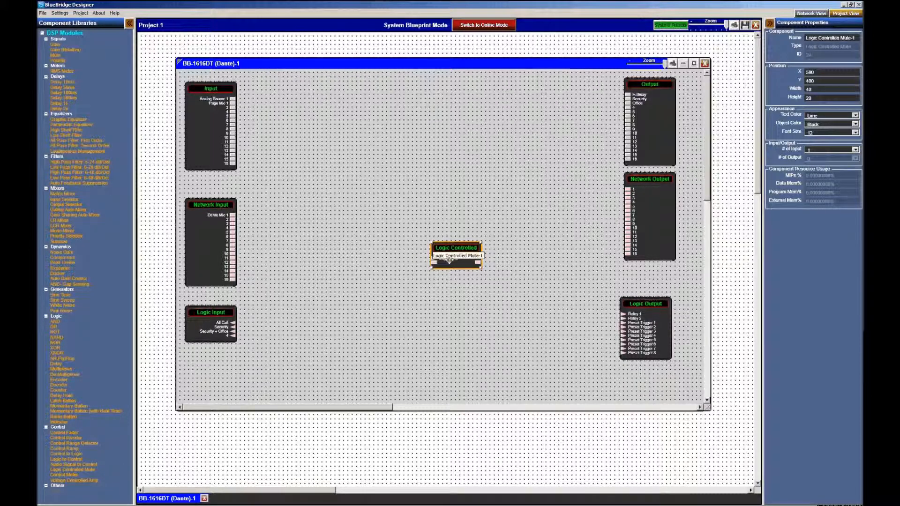
pyautogui.hotkey('ctrl', 'v')
pyautogui.hotkey('ctrl', 'v')
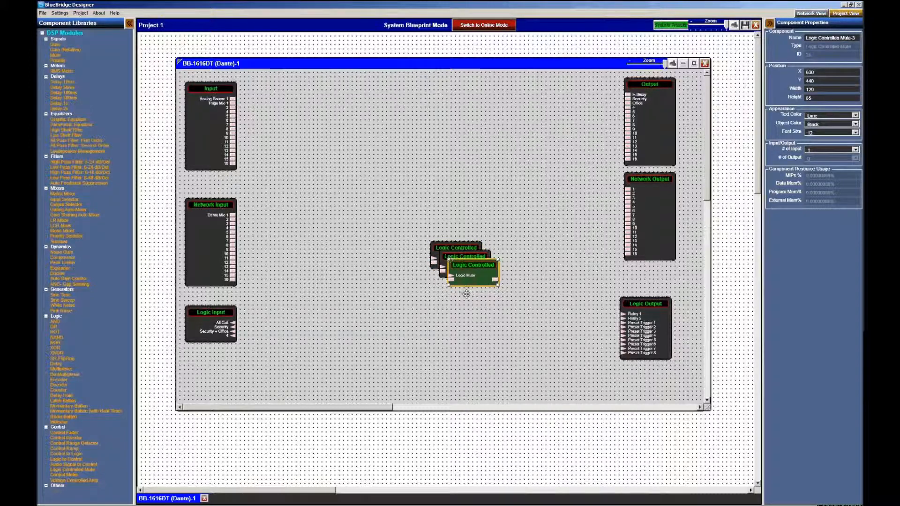
pyautogui.moveTo(466, 276); pyautogui.dragTo(449, 317)
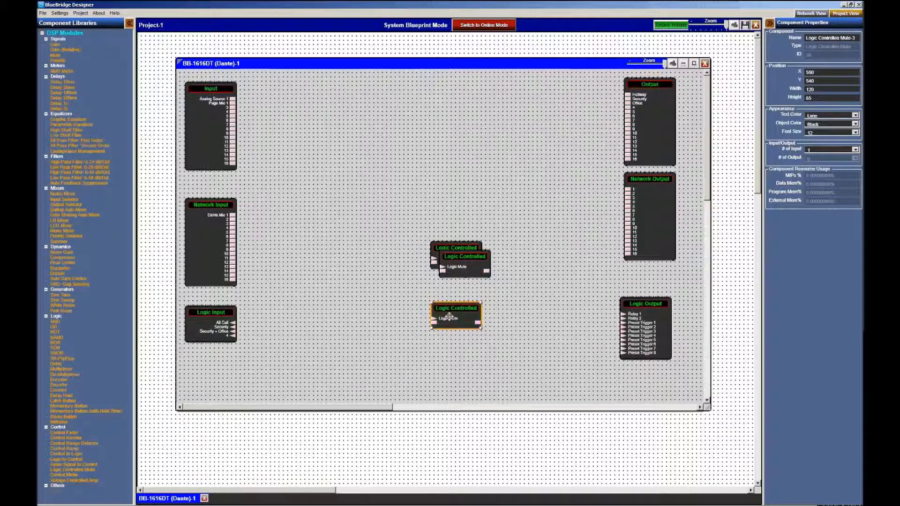
pyautogui.click(463, 273)
pyautogui.moveTo(463, 274); pyautogui.dragTo(455, 295)
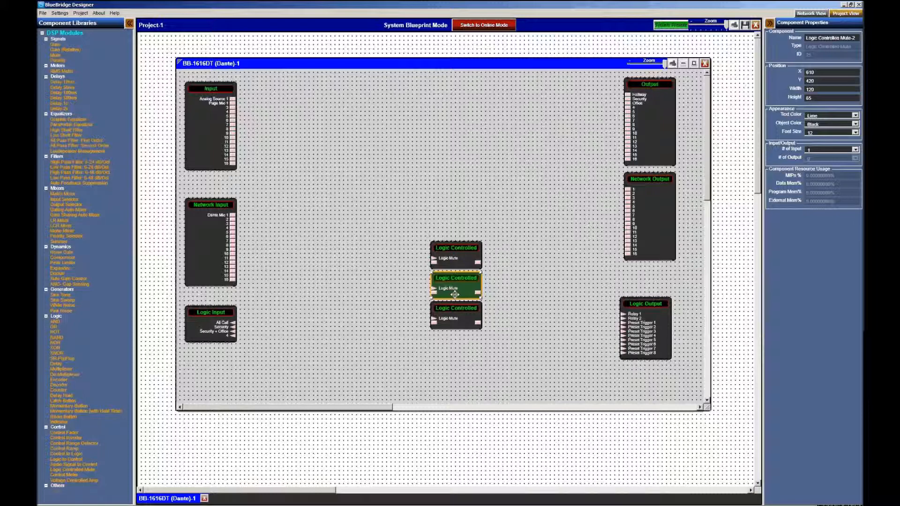
pyautogui.click(448, 358)
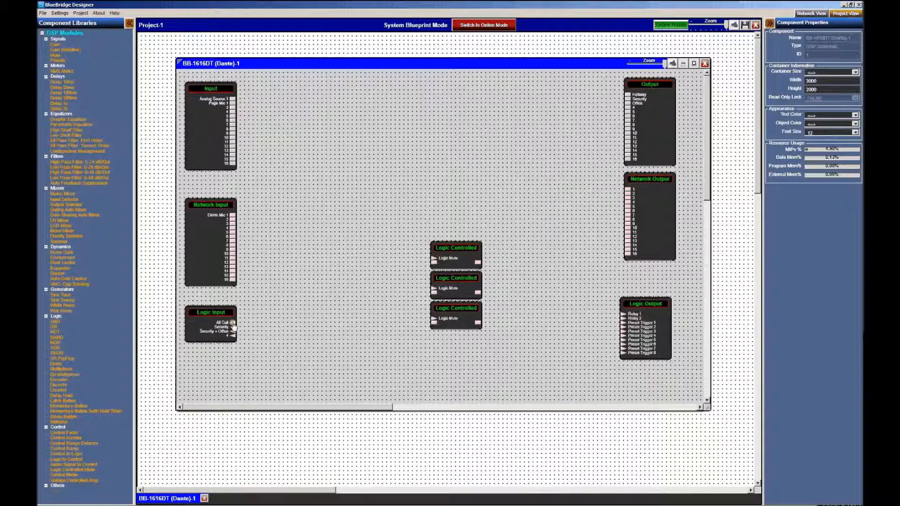
# Wire Logic Input's All Call, Security and Security + Office to the three mutes
pyautogui.click(434, 256)
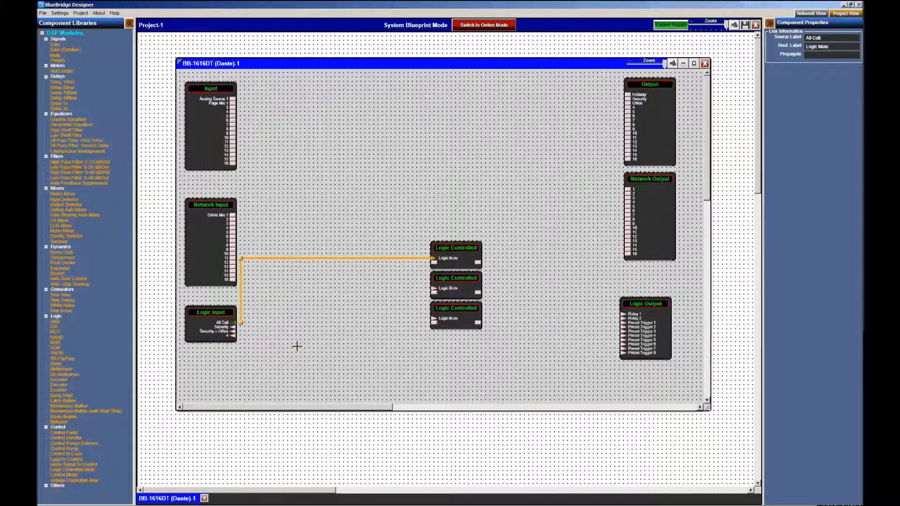
pyautogui.moveTo(409, 286); pyautogui.dragTo(432, 287)
pyautogui.moveTo(233, 331); pyautogui.dragTo(433, 319)
pyautogui.click(382, 340)
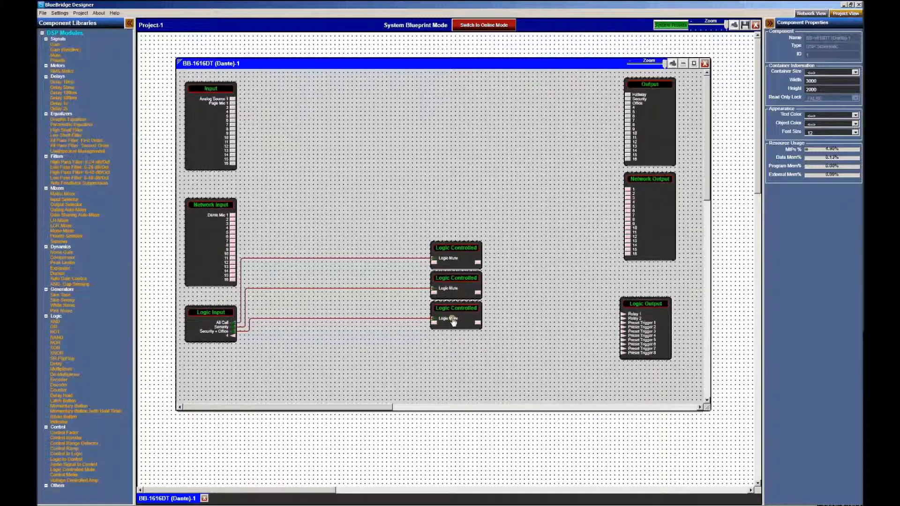
# Propagate the source labels so each mute takes its logic input's name
pyautogui.click(337, 322)
pyautogui.click(810, 55)
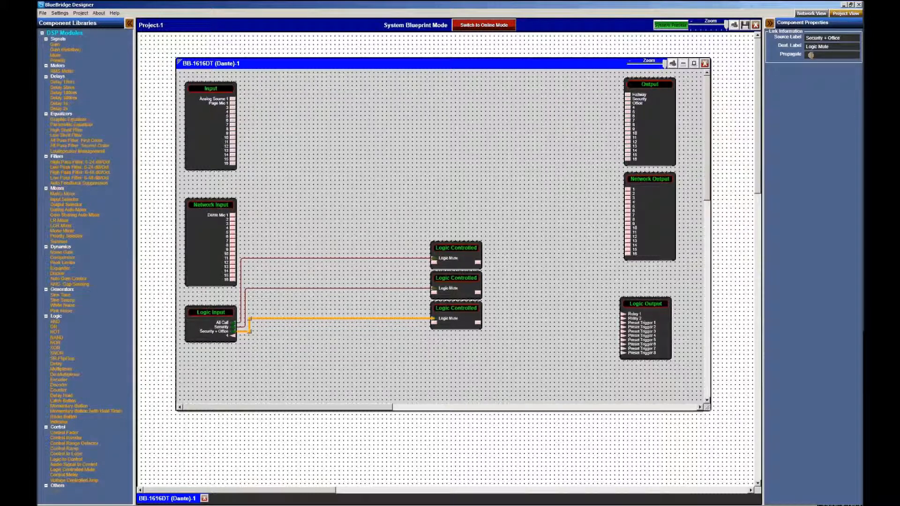
pyautogui.moveTo(811, 55); pyautogui.dragTo(825, 56)
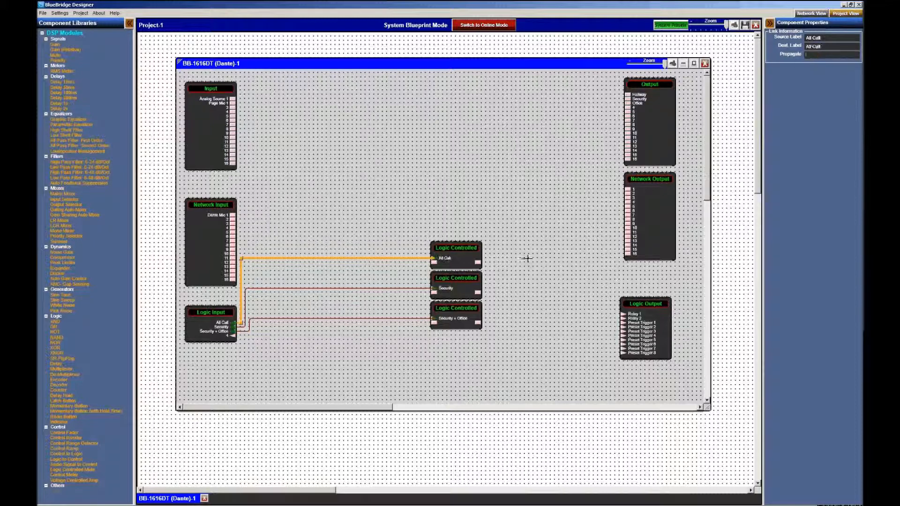
pyautogui.click(526, 258)
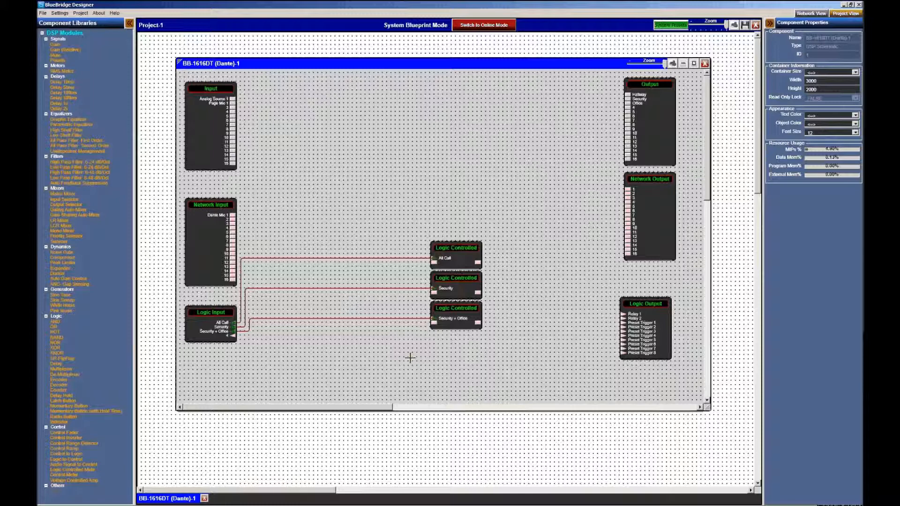
# Add a Matrix Mixer and set it to 3 inputs and 3 outputs
pyautogui.moveTo(63, 194); pyautogui.dragTo(346, 181)
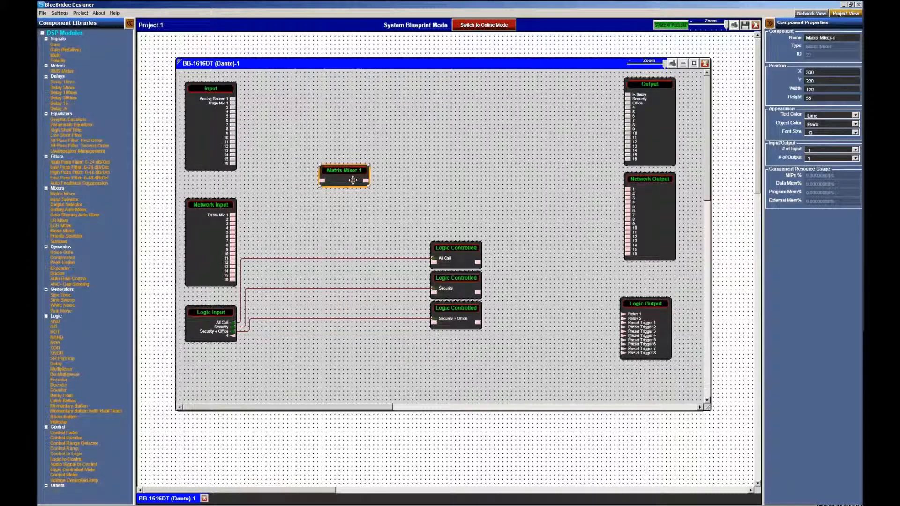
pyautogui.click(829, 150)
pyautogui.click(830, 159)
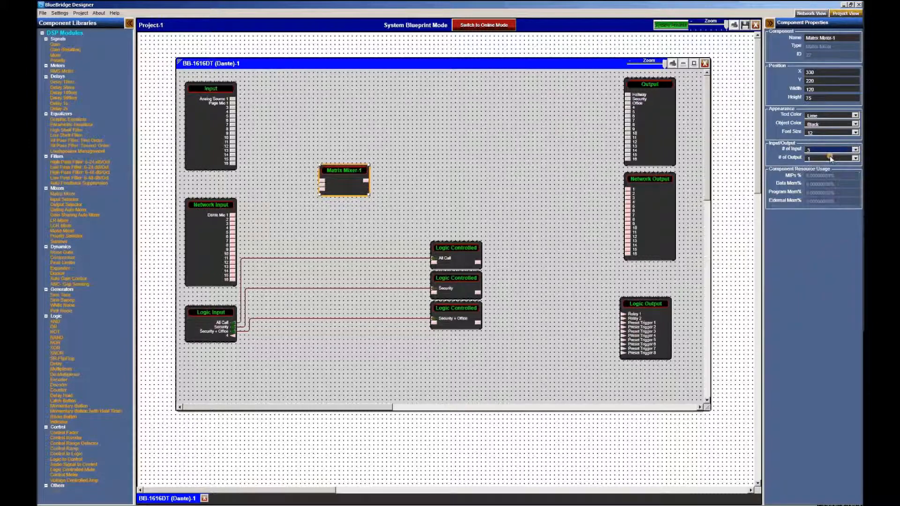
pyautogui.click(829, 159)
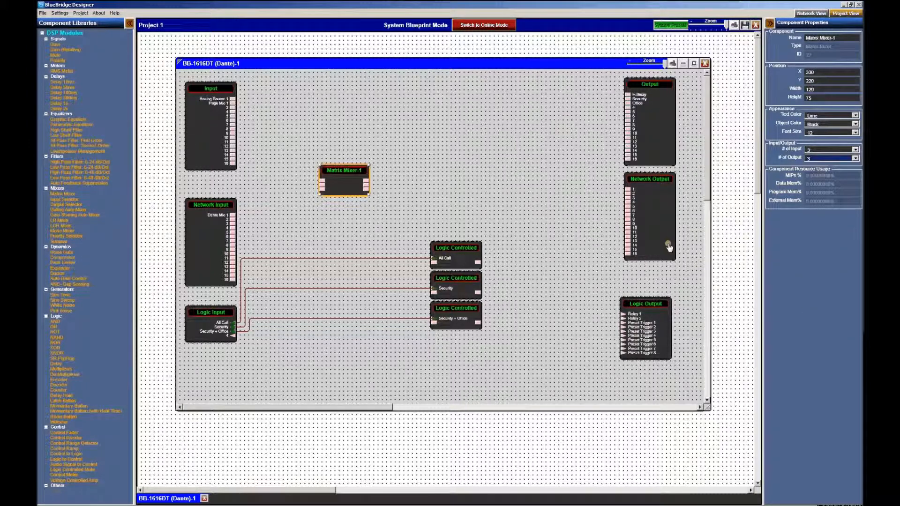
# Check Matrix Mixer-1's editor, then move the block further left
pyautogui.click(348, 180)
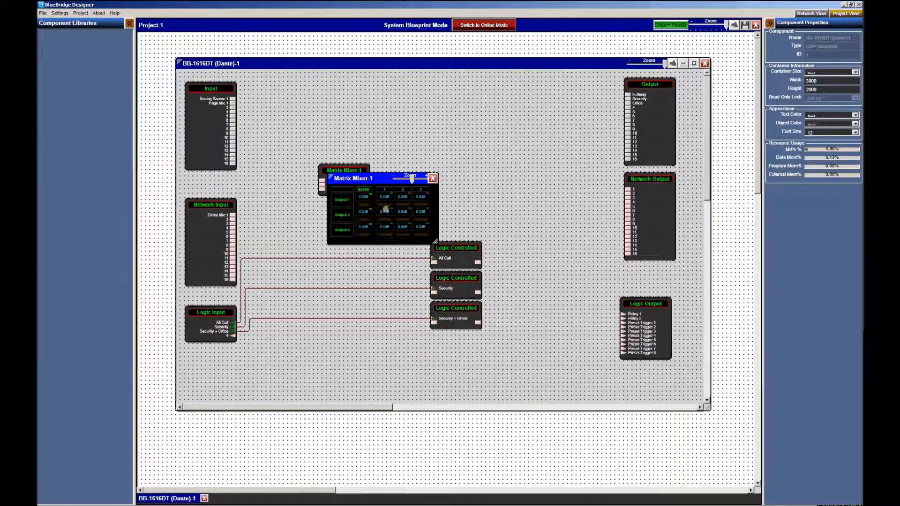
pyautogui.click(431, 178)
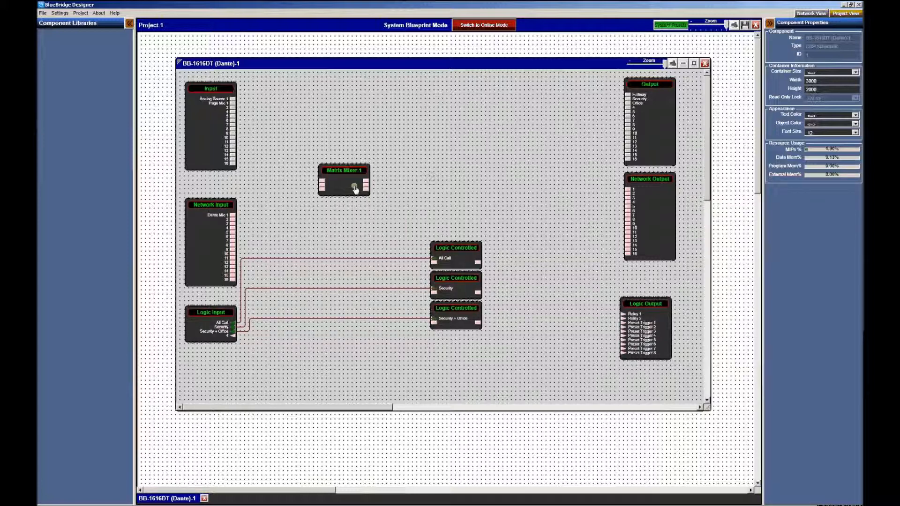
pyautogui.moveTo(345, 183); pyautogui.dragTo(319, 216)
pyautogui.click(394, 184)
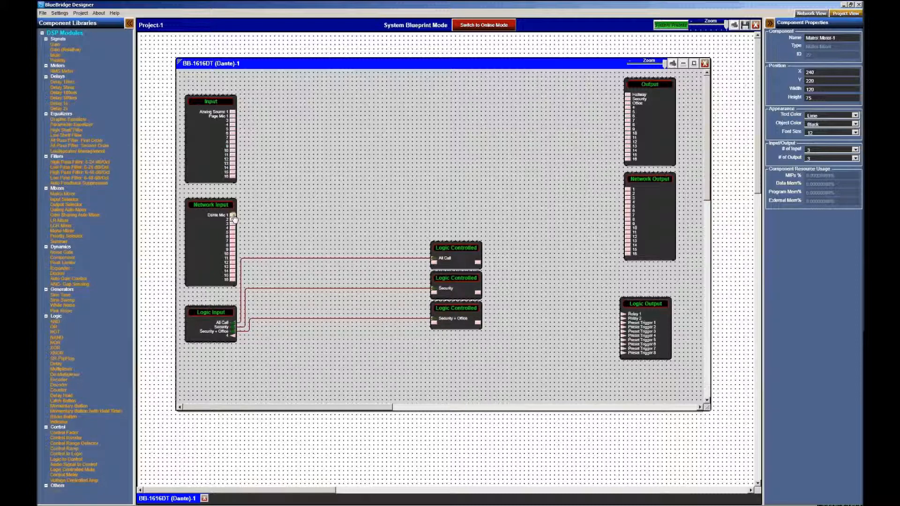
pyautogui.moveTo(233, 216); pyautogui.dragTo(433, 261)
pyautogui.moveTo(245, 228); pyautogui.dragTo(253, 228)
pyautogui.press('Delete')
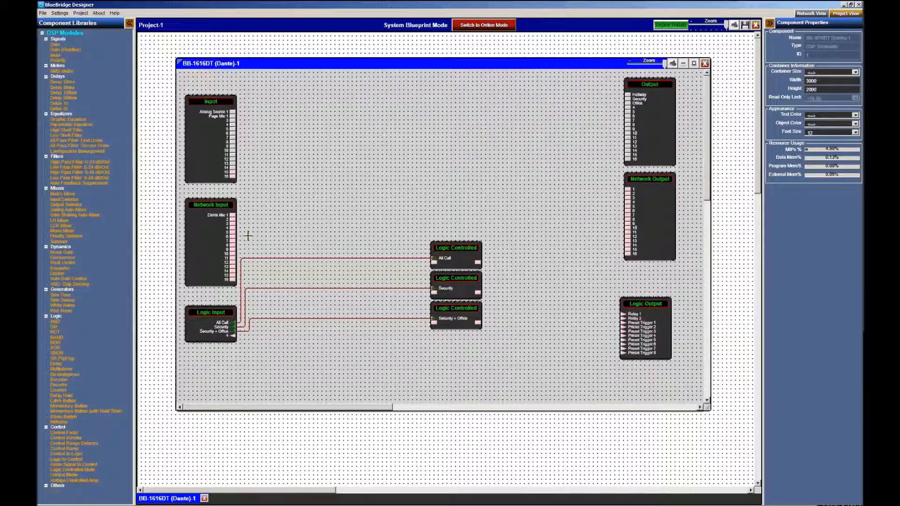
pyautogui.click(202, 261)
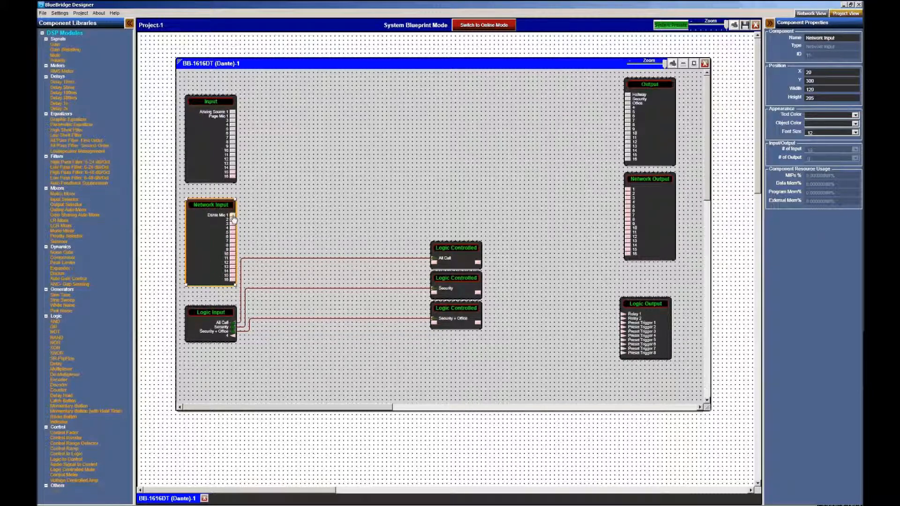
pyautogui.click(464, 266)
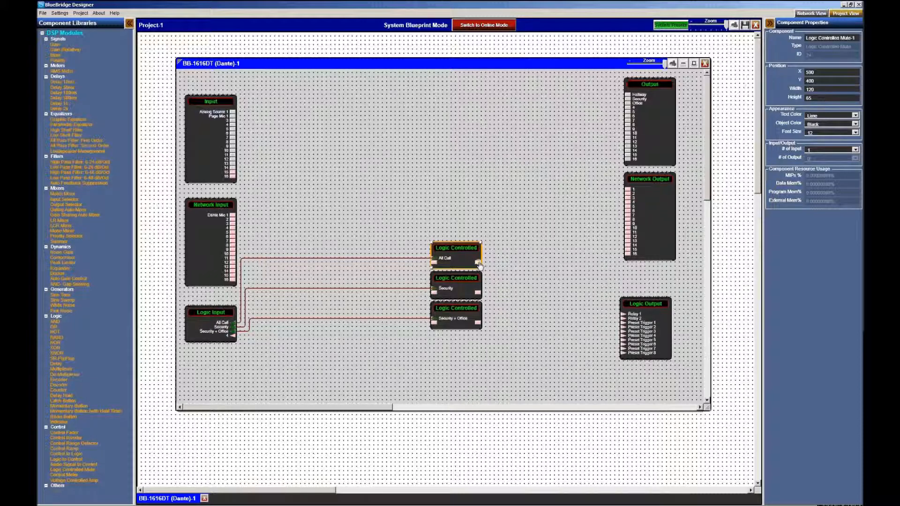
pyautogui.click(478, 221)
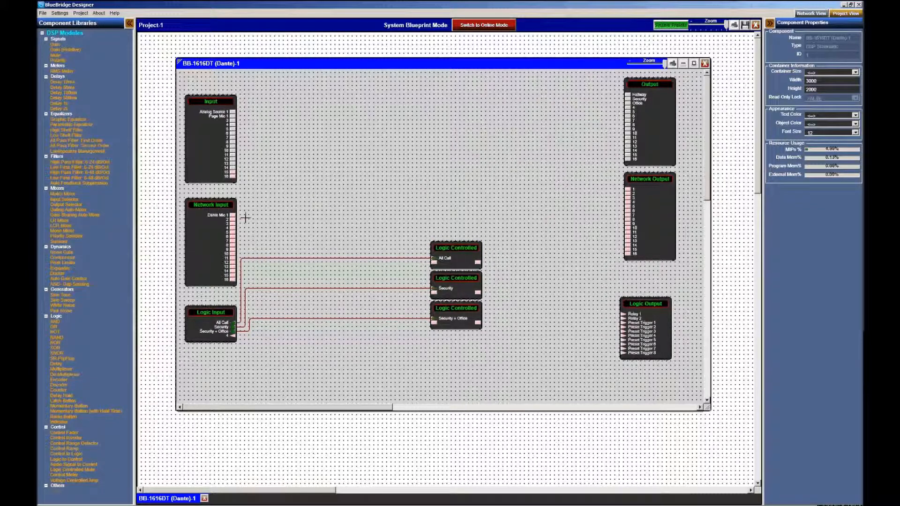
pyautogui.moveTo(233, 218); pyautogui.dragTo(433, 261)
# Wire Network Input's Dante Mic 1 into the All Call, Security and Security + Office mutes
pyautogui.click(387, 264)
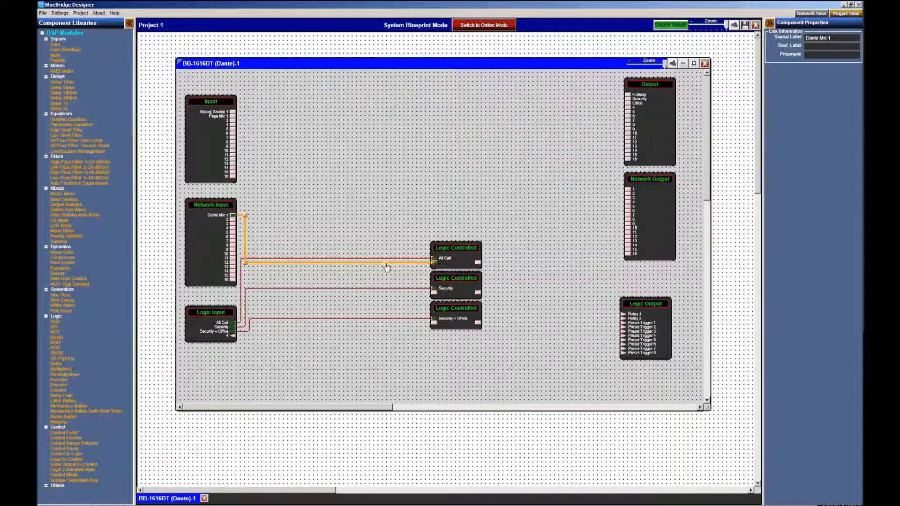
pyautogui.moveTo(245, 218); pyautogui.dragTo(263, 217)
pyautogui.click(330, 216)
pyautogui.moveTo(234, 219); pyautogui.dragTo(434, 292)
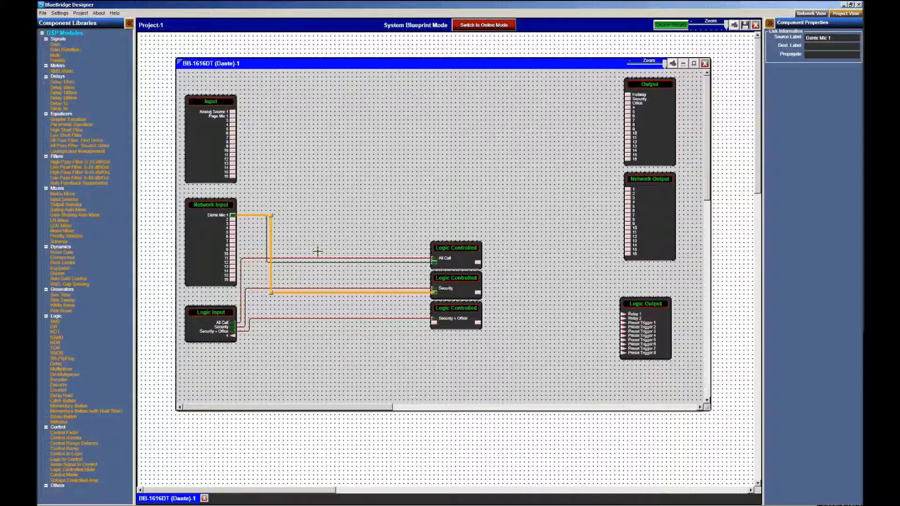
pyautogui.click(312, 345)
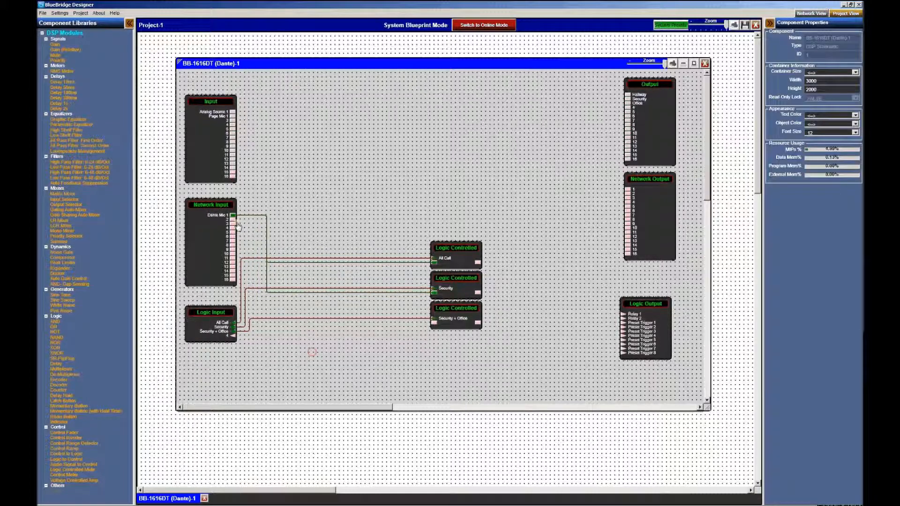
pyautogui.moveTo(233, 218); pyautogui.dragTo(433, 326)
pyautogui.click(388, 388)
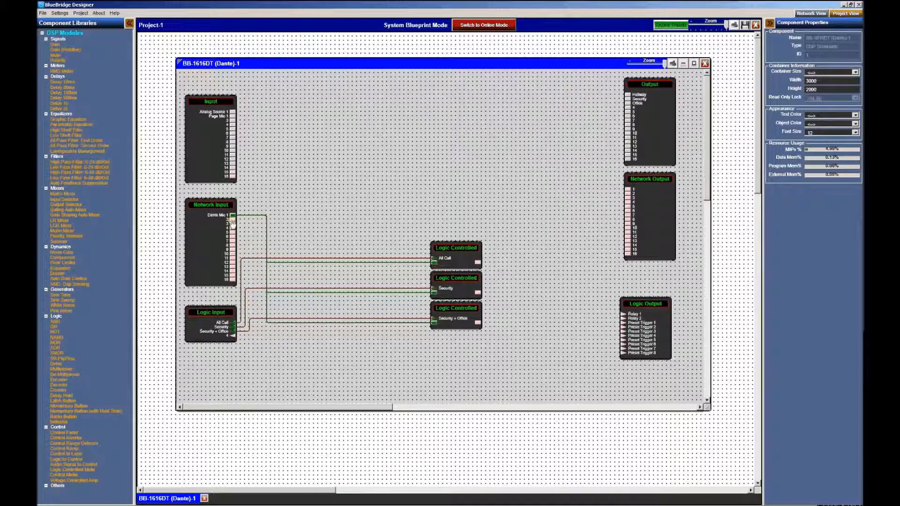
# Preview the Network Input faders and meters
pyautogui.click(214, 218)
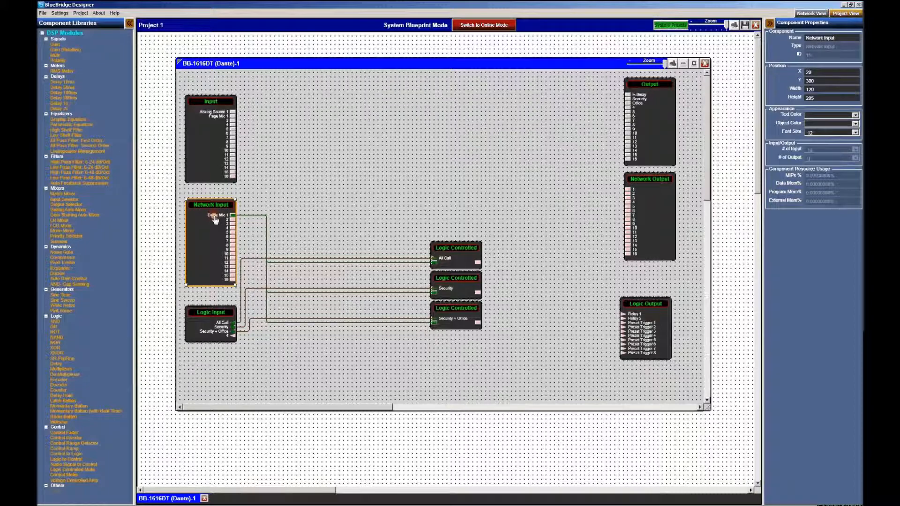
pyautogui.doubleClick(215, 219)
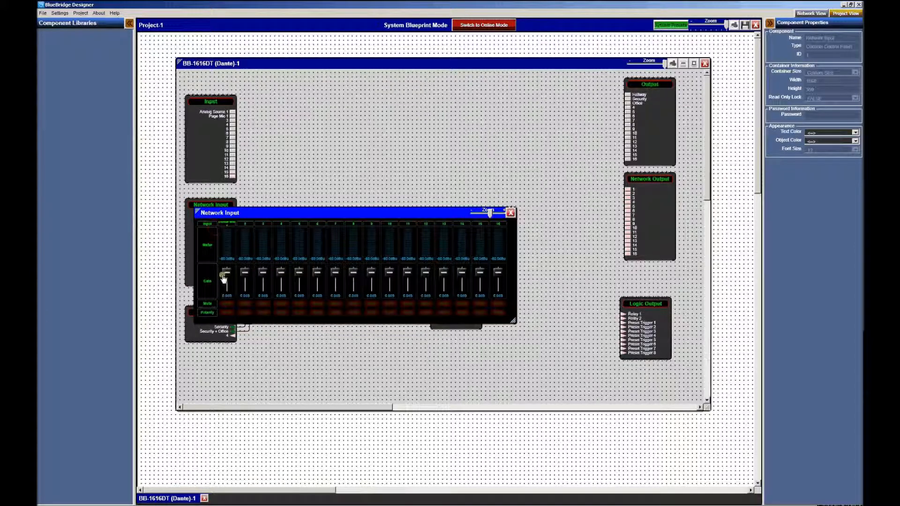
pyautogui.click(510, 213)
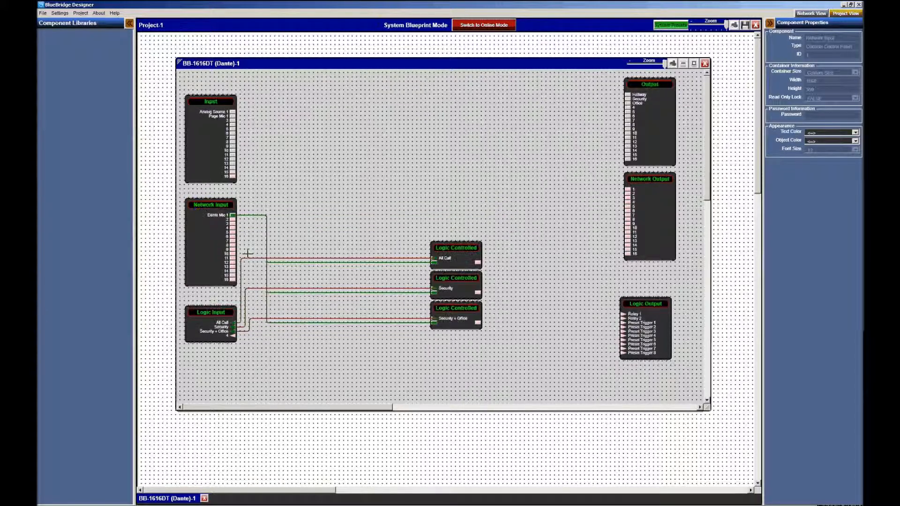
pyautogui.click(333, 204)
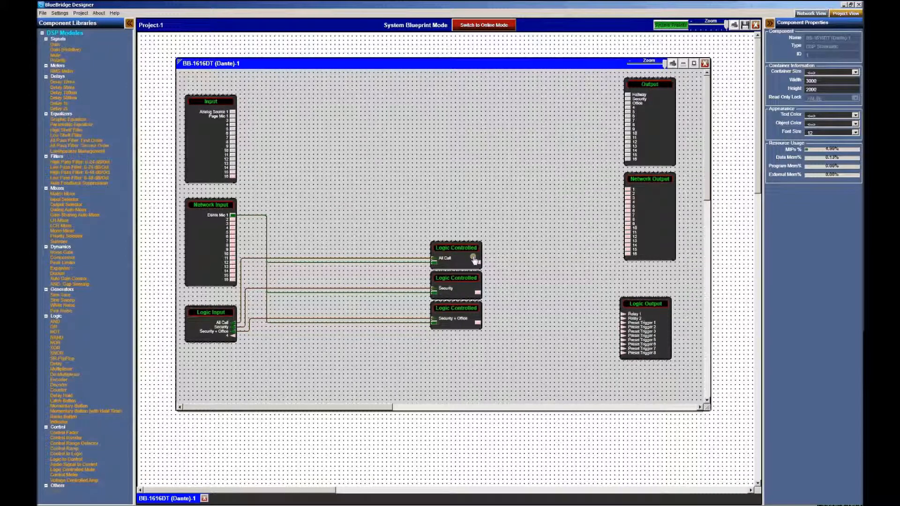
pyautogui.moveTo(478, 265)
pyautogui.mouseDown()
pyautogui.moveTo(518, 241)
pyautogui.moveTo(627, 95)
pyautogui.mouseUp()
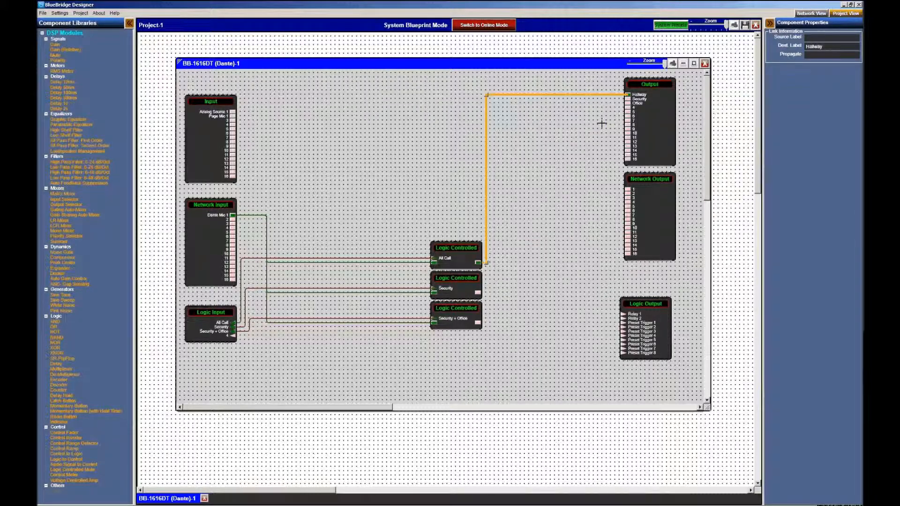
pyautogui.moveTo(479, 294); pyautogui.dragTo(628, 95)
pyautogui.click(482, 155)
pyautogui.click(486, 155)
pyautogui.click(516, 261)
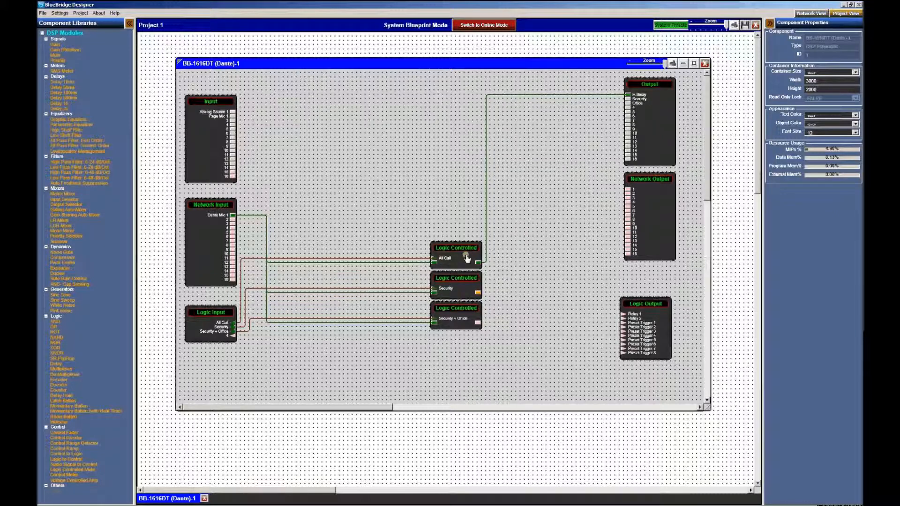
pyautogui.click(564, 95)
pyautogui.press('Delete')
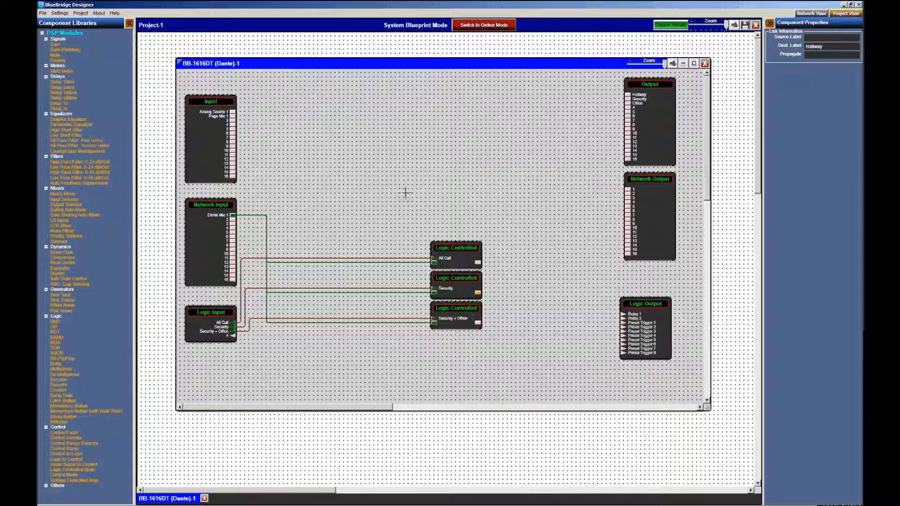
pyautogui.click(280, 197)
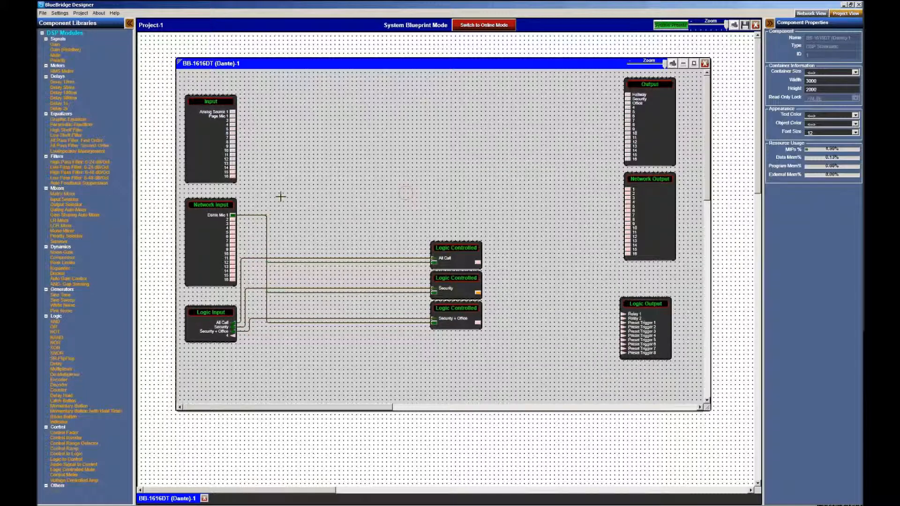
# Place Summer-1 beside the Output block, aligned with its Hallway link
pyautogui.click(49, 241)
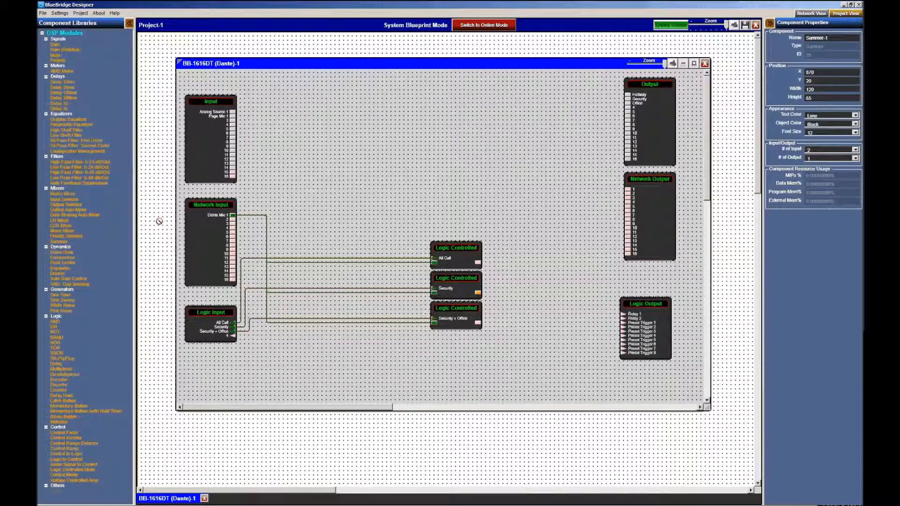
pyautogui.click(534, 87)
pyautogui.moveTo(559, 102); pyautogui.dragTo(630, 95)
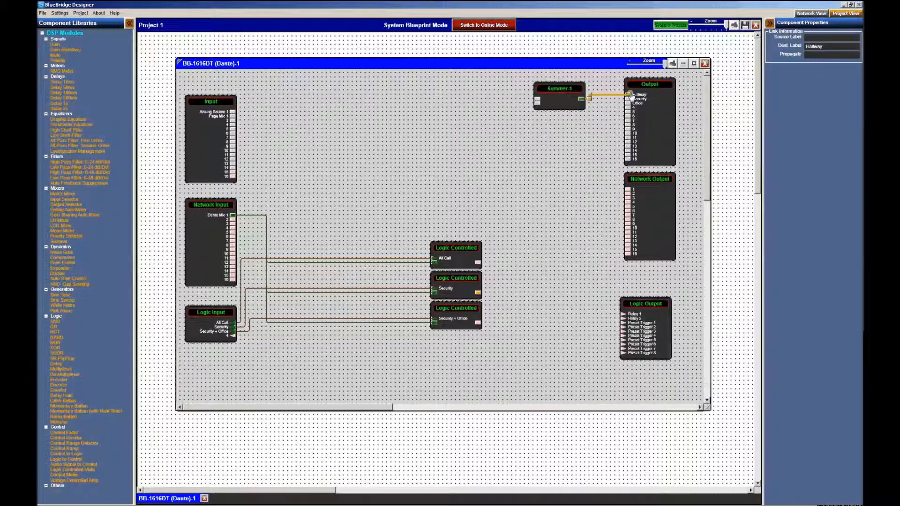
pyautogui.moveTo(567, 99); pyautogui.dragTo(567, 94)
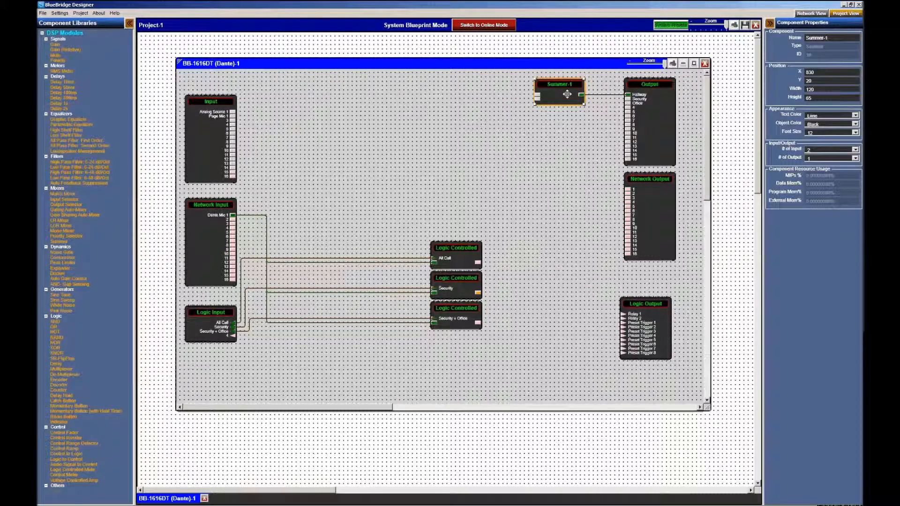
pyautogui.click(417, 206)
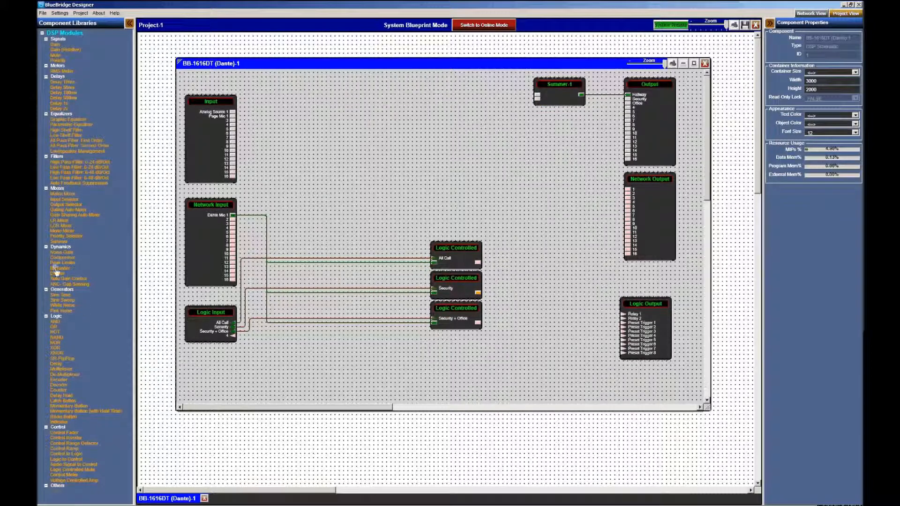
# Add Summer-2 and Summer-3 stacked below Summer-1
pyautogui.moveTo(58, 242); pyautogui.dragTo(537, 126)
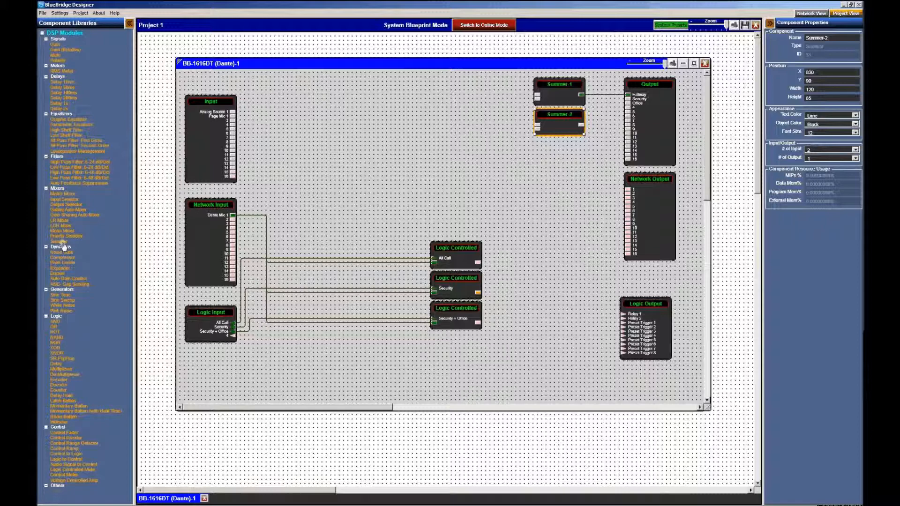
pyautogui.moveTo(59, 241); pyautogui.dragTo(537, 157)
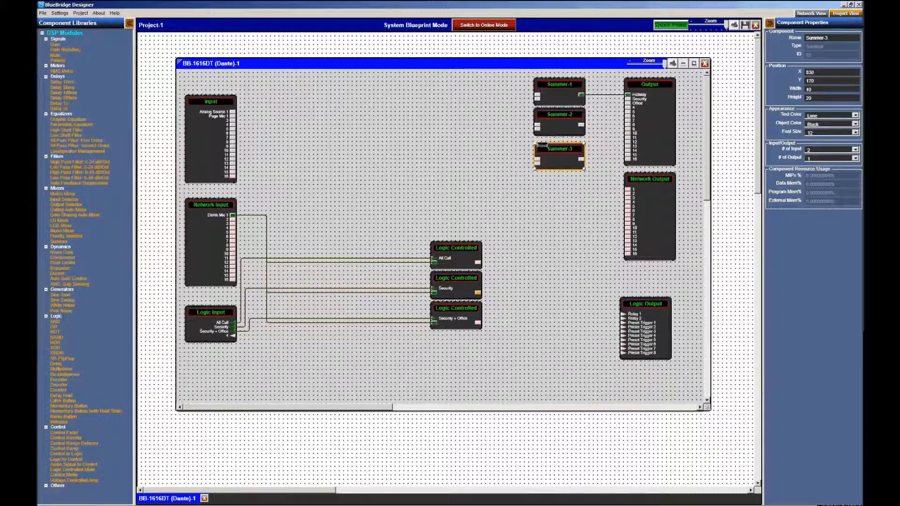
pyautogui.click(504, 215)
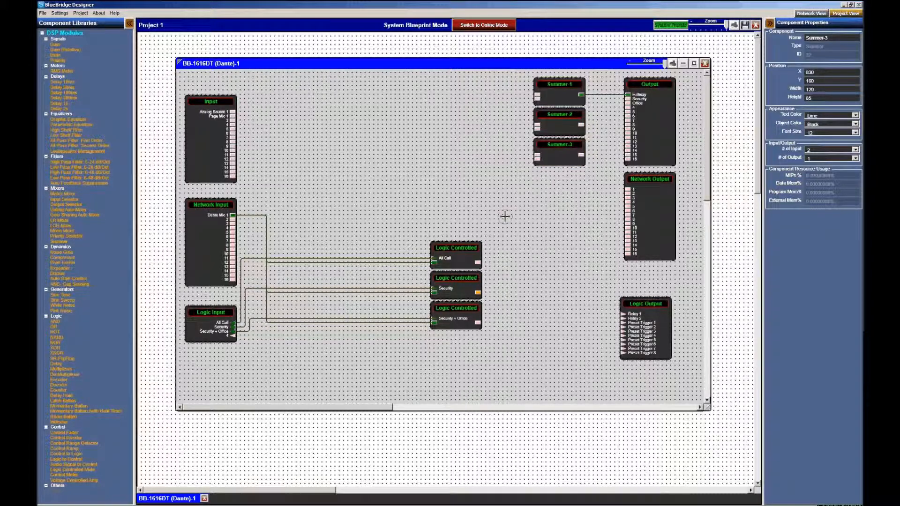
# Wire the All Call mute output into Summer-3, Summer-2 and Summer-1
pyautogui.moveTo(478, 263); pyautogui.dragTo(537, 154)
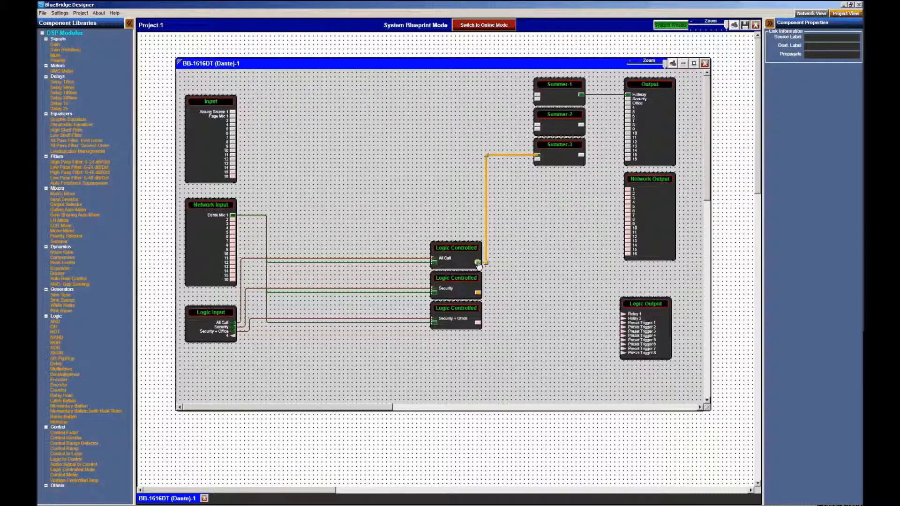
pyautogui.moveTo(534, 128); pyautogui.dragTo(537, 125)
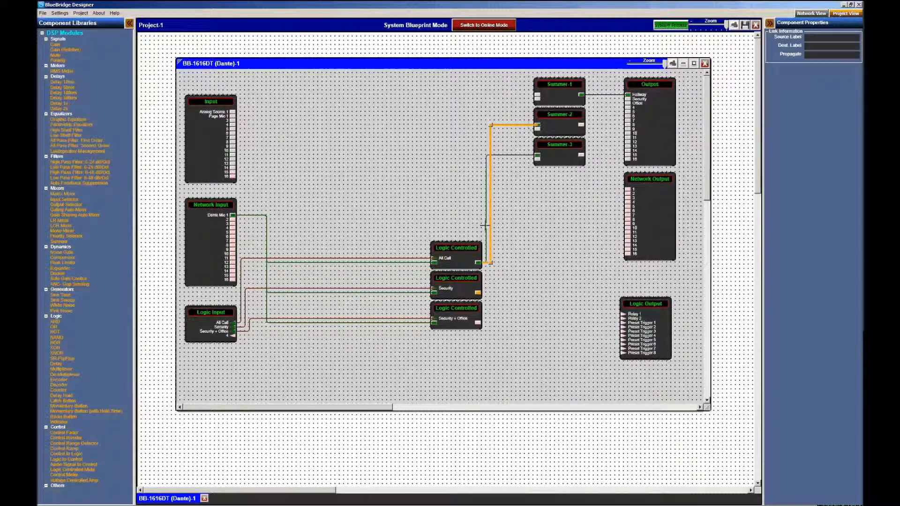
pyautogui.moveTo(485, 225); pyautogui.dragTo(485, 226)
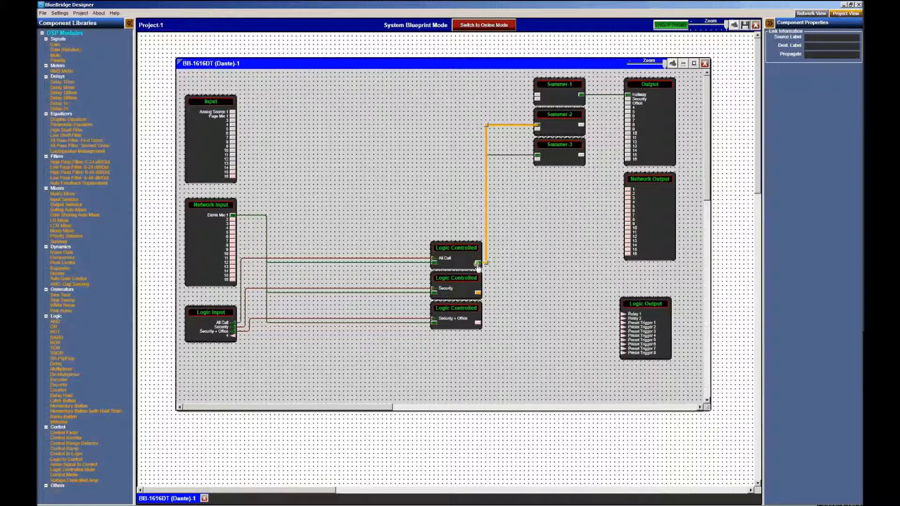
pyautogui.moveTo(525, 112); pyautogui.dragTo(537, 95)
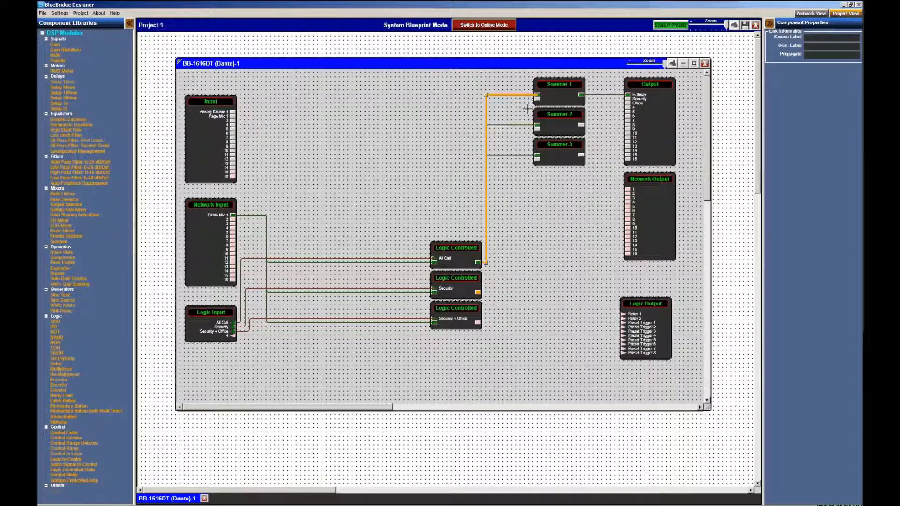
pyautogui.click(425, 280)
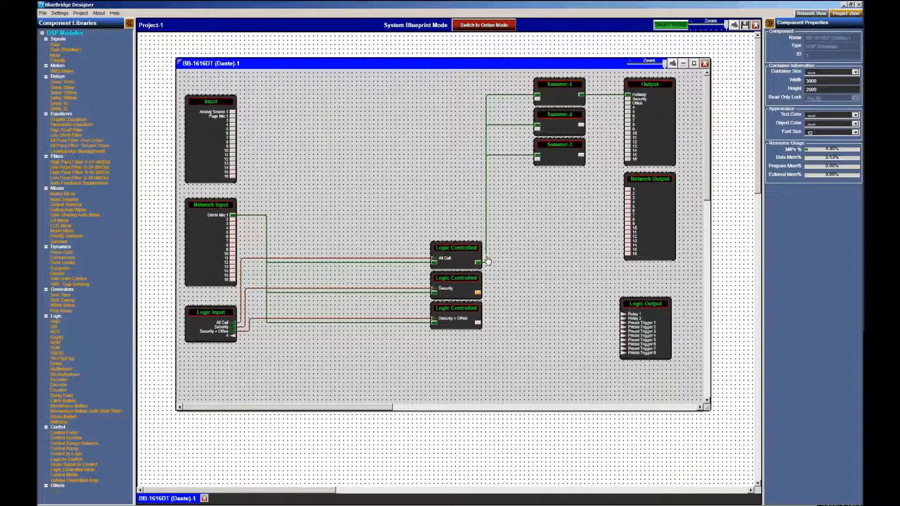
# Connect Summer-2 to Output's Security channel and Summer-3 to Office
pyautogui.moveTo(579, 125); pyautogui.dragTo(627, 99)
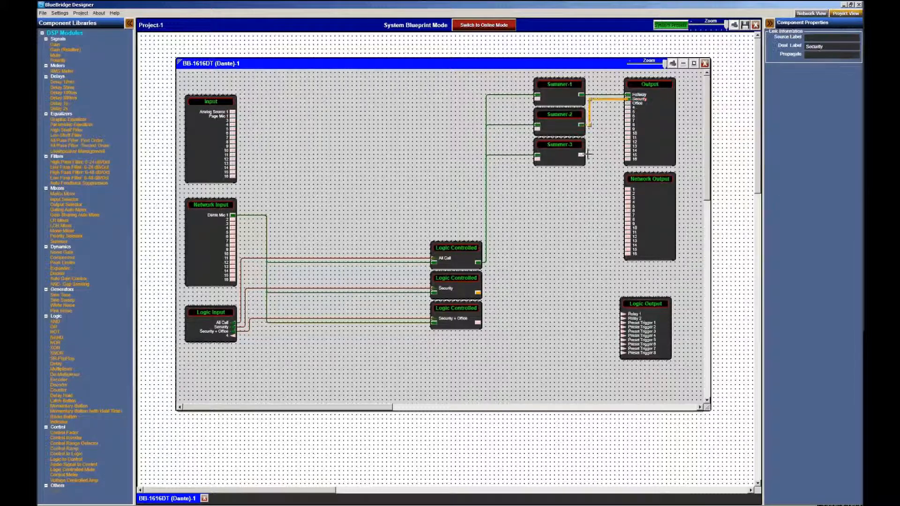
pyautogui.moveTo(600, 143); pyautogui.dragTo(627, 103)
pyautogui.click(554, 191)
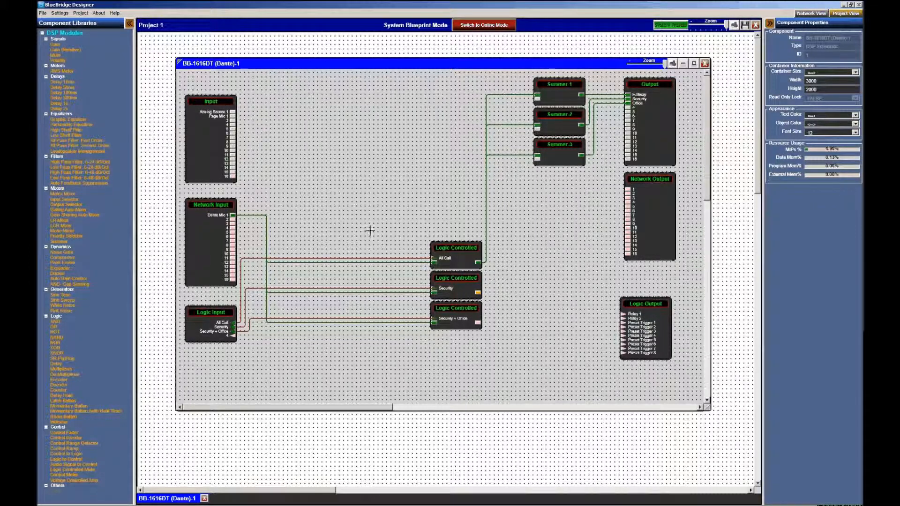
# Propagate the Dante Mic, All Call, Hallway, Security and Office labels along their links
pyautogui.click(267, 238)
pyautogui.click(813, 55)
pyautogui.click(486, 207)
pyautogui.click(812, 55)
pyautogui.click(589, 95)
pyautogui.click(813, 55)
pyautogui.click(589, 124)
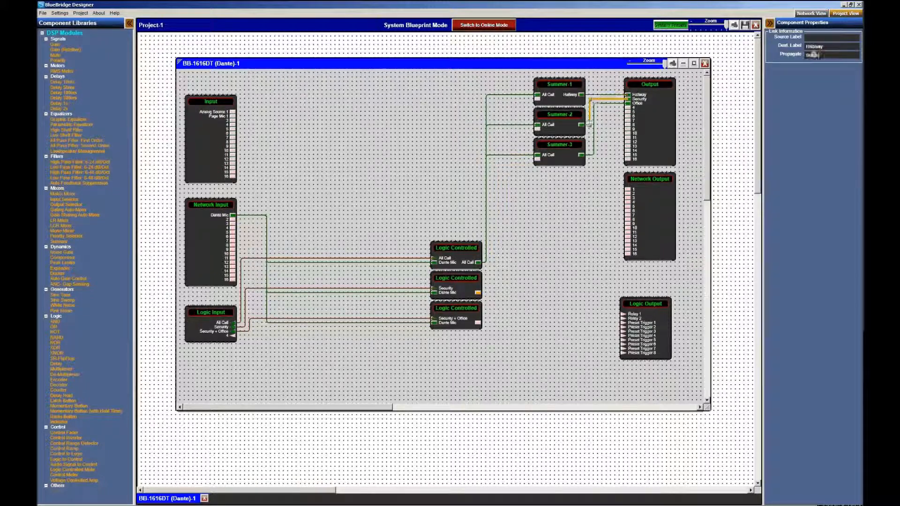
pyautogui.click(812, 55)
pyautogui.click(593, 152)
pyautogui.click(813, 55)
# Wire Input's Analog Source 1 into Summer-1's second input
pyautogui.click(594, 211)
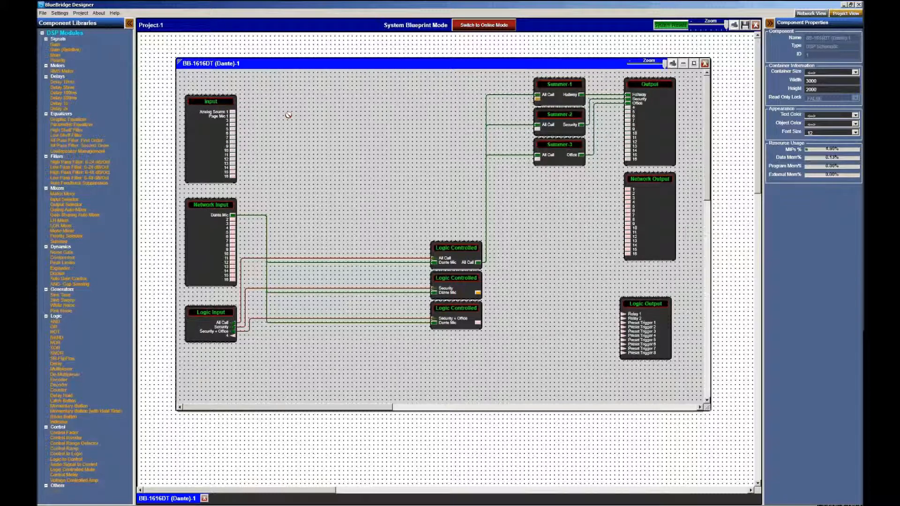
pyautogui.moveTo(288, 115); pyautogui.dragTo(232, 112)
pyautogui.click(371, 128)
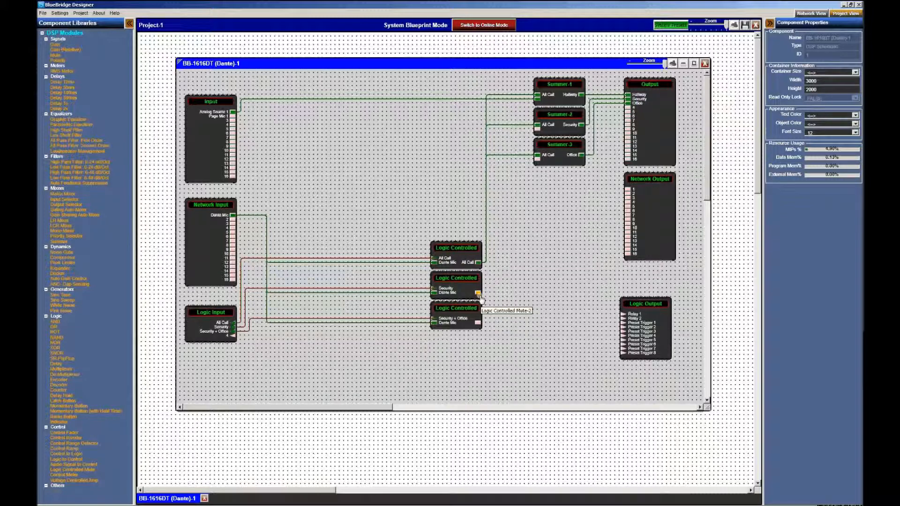
# Wire the Security mute into Summer-2 and Security + Office into Summer-3
pyautogui.moveTo(479, 294); pyautogui.dragTo(537, 128)
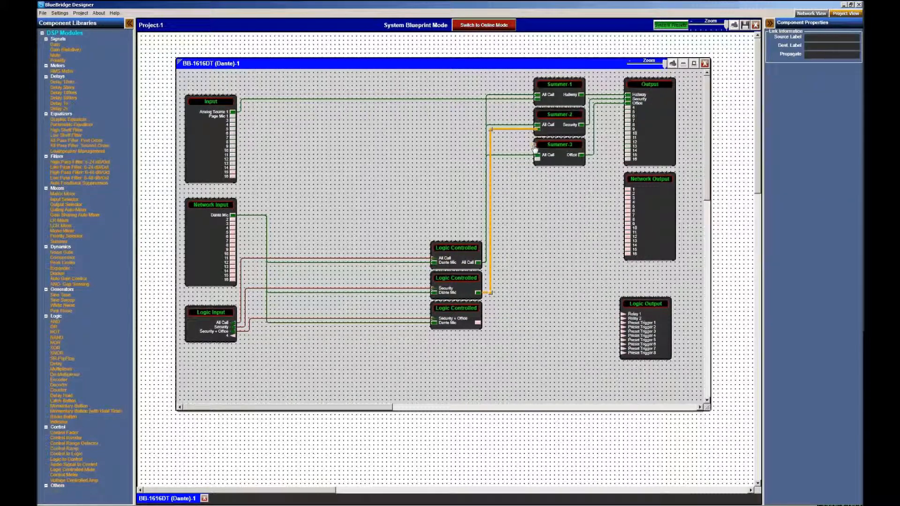
pyautogui.click(553, 276)
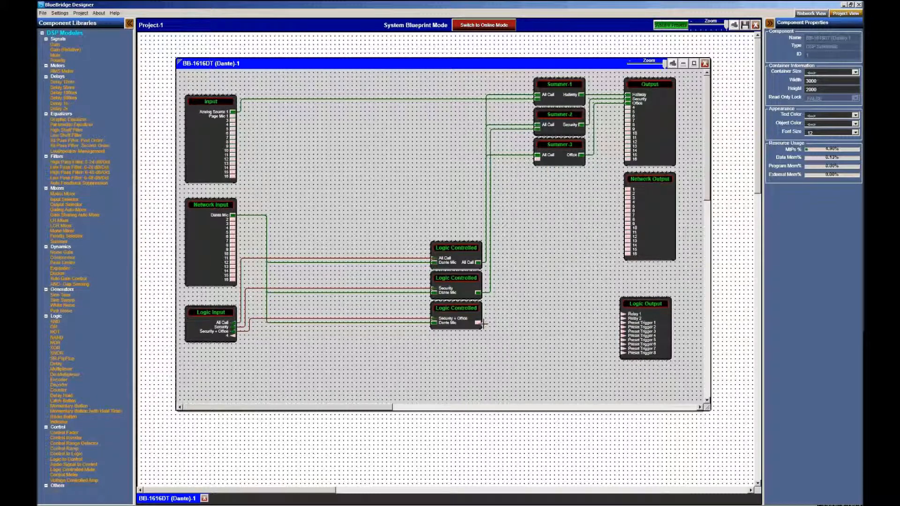
pyautogui.moveTo(477, 323); pyautogui.dragTo(539, 164)
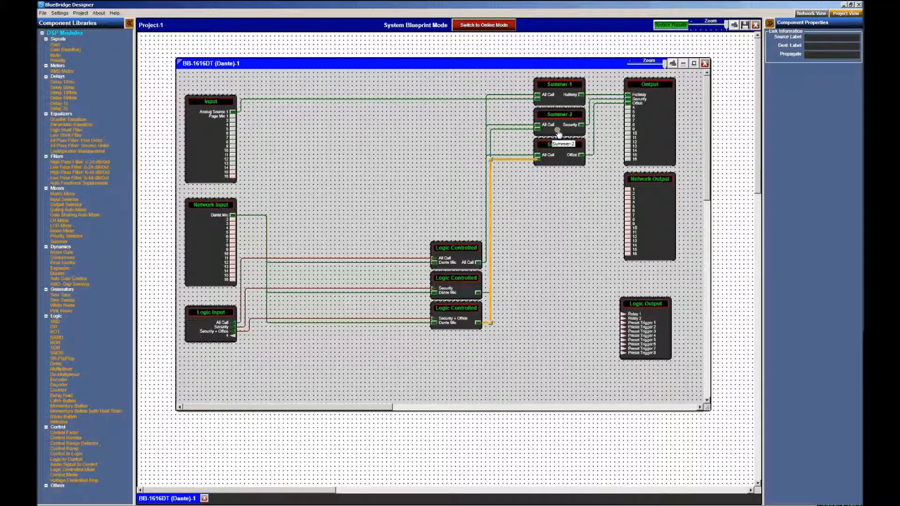
pyautogui.moveTo(565, 146); pyautogui.dragTo(560, 163)
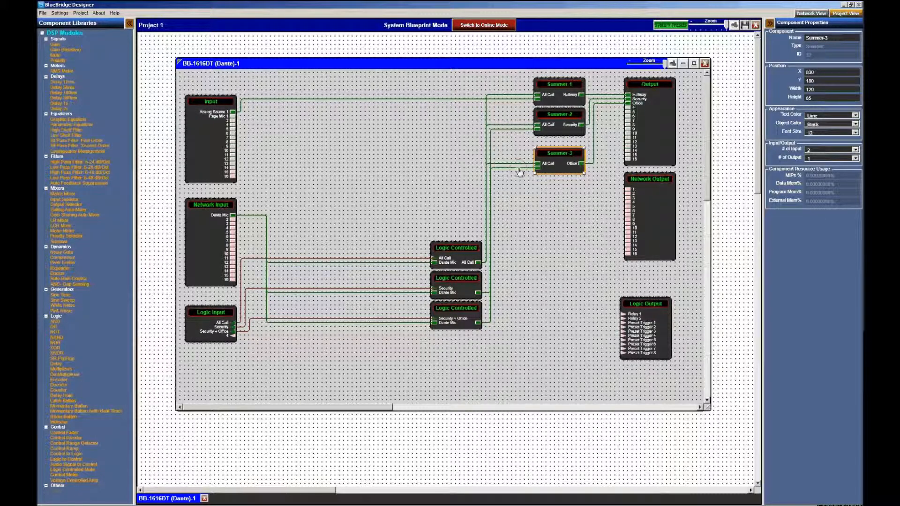
pyautogui.press('Right')
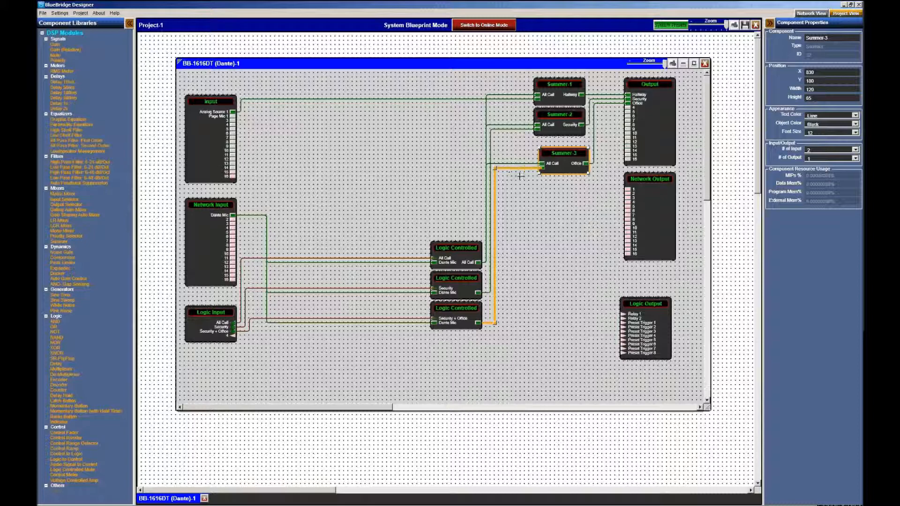
pyautogui.hotkey('ctrl', 'z')
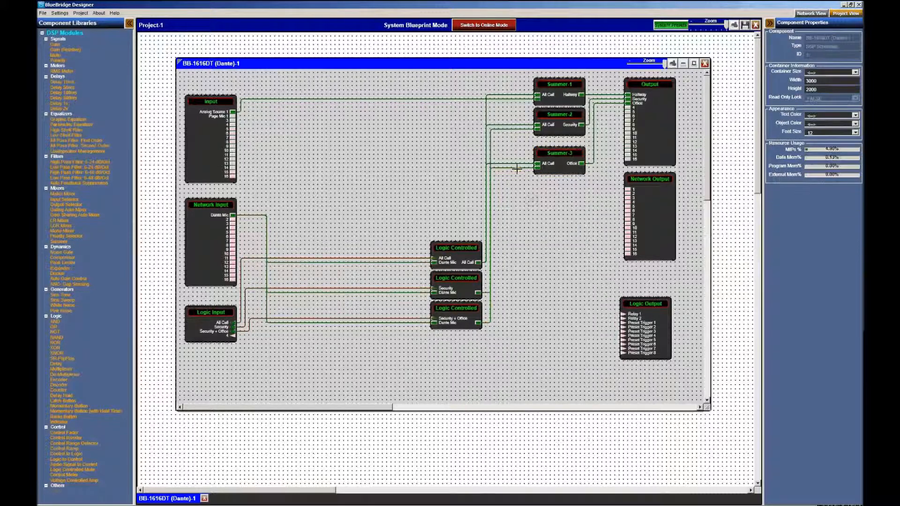
pyautogui.click(517, 168)
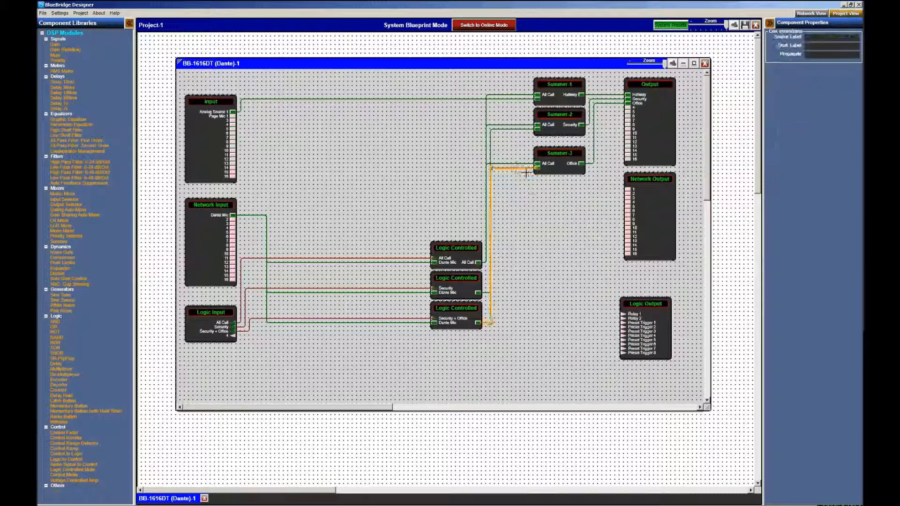
pyautogui.click(554, 223)
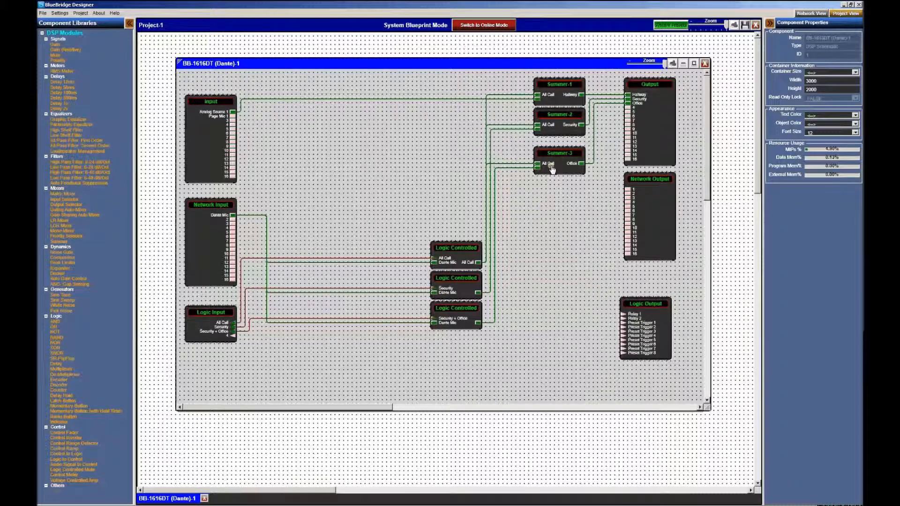
# Give Summer-2 three inputs and move Summer-3 up one grid step
pyautogui.click(557, 130)
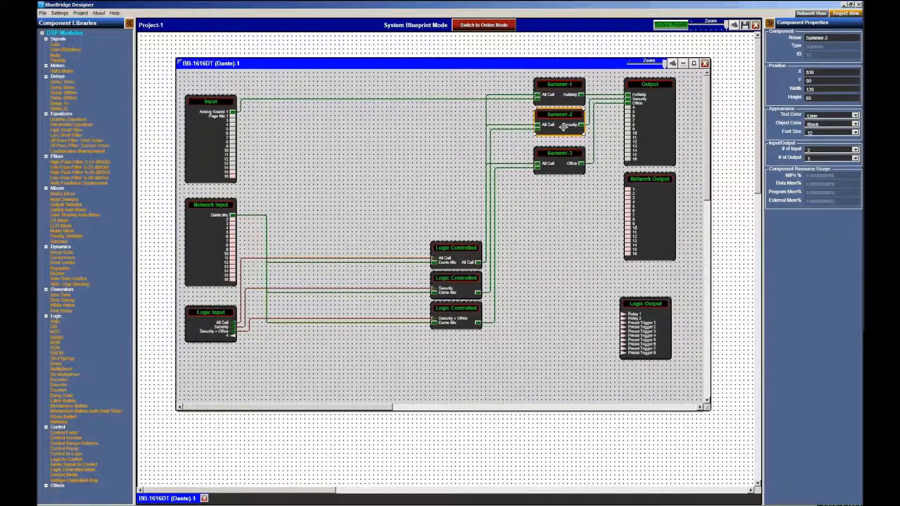
pyautogui.click(825, 149)
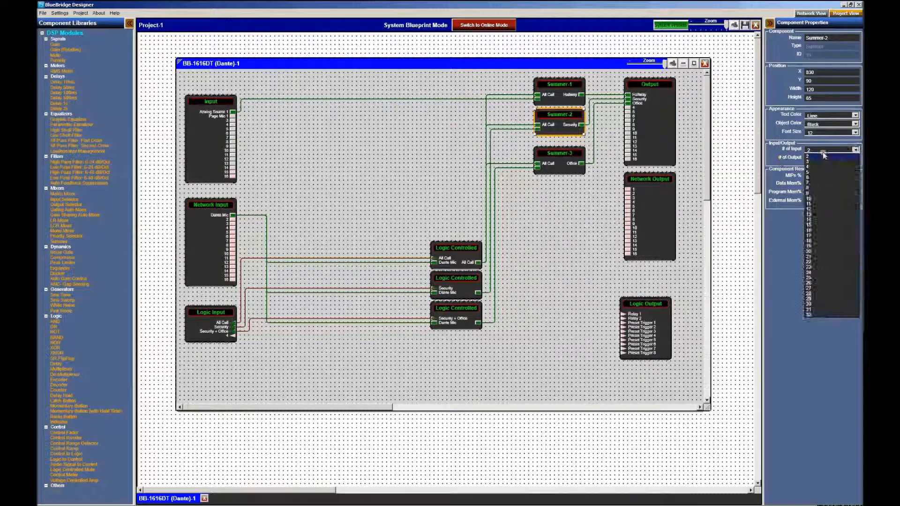
pyautogui.click(822, 152)
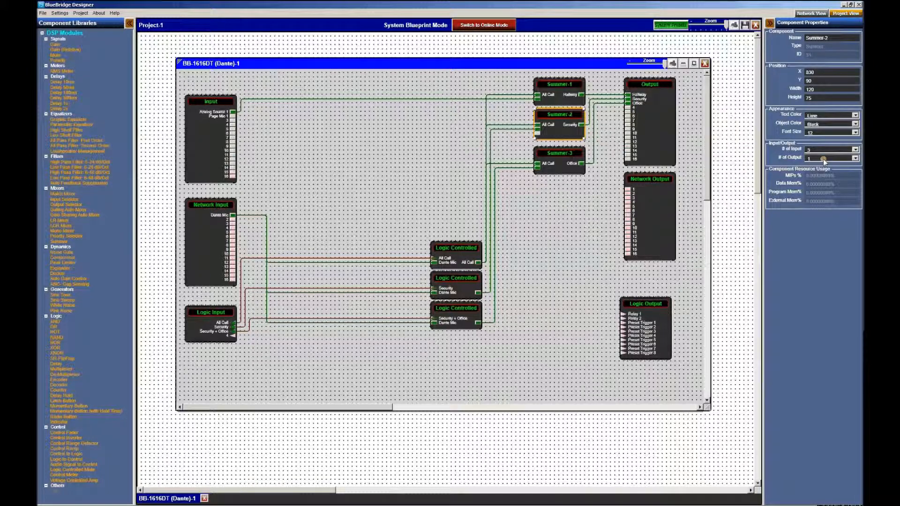
pyautogui.click(575, 276)
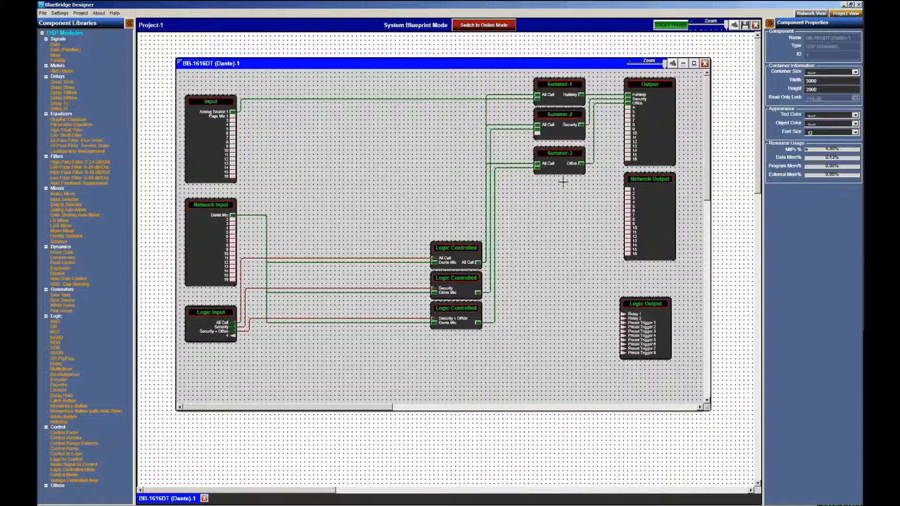
pyautogui.moveTo(568, 168); pyautogui.dragTo(568, 163)
pyautogui.click(540, 278)
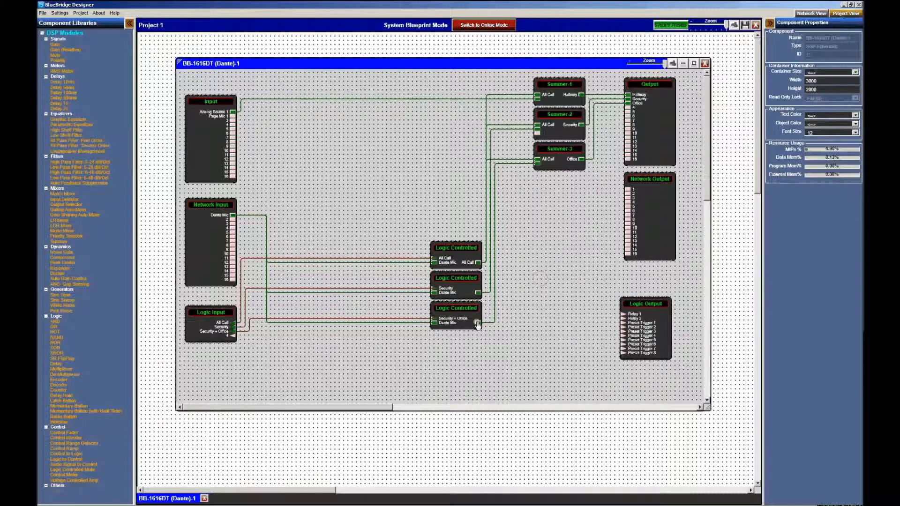
# Wire Security + Office into Summer-2's third input and straighten the Summer-3 wiring
pyautogui.moveTo(478, 322); pyautogui.dragTo(539, 136)
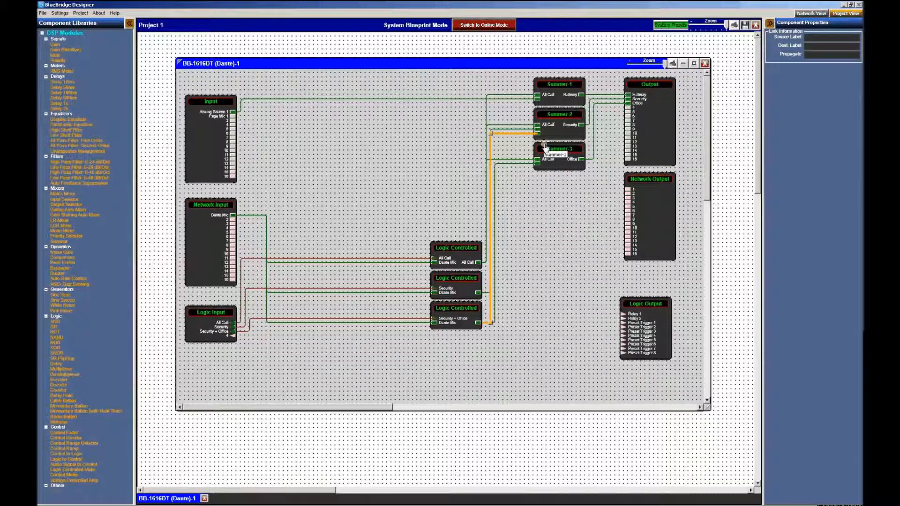
pyautogui.click(526, 230)
pyautogui.click(496, 271)
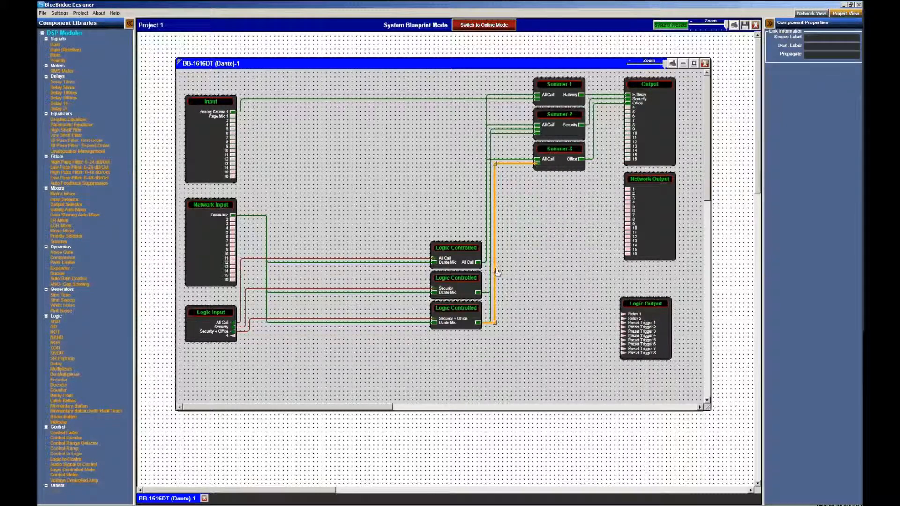
pyautogui.moveTo(497, 272); pyautogui.dragTo(495, 298)
pyautogui.click(494, 298)
pyautogui.click(564, 231)
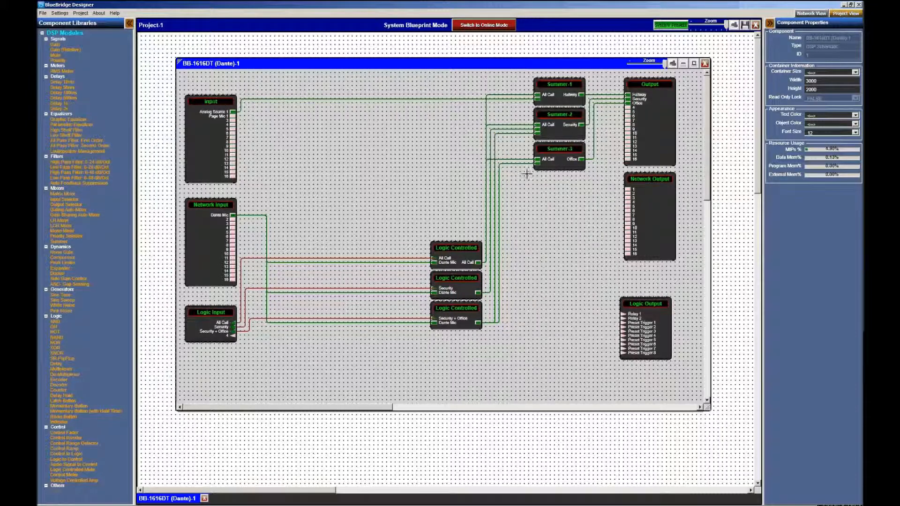
pyautogui.click(537, 163)
pyautogui.click(586, 225)
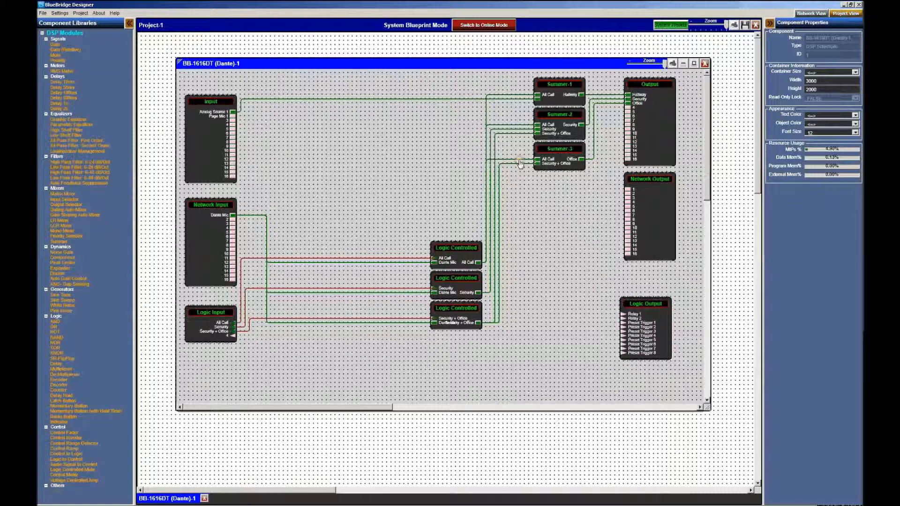
# Try rerouting the All Call wires into the summers, then revert the change
pyautogui.click(519, 161)
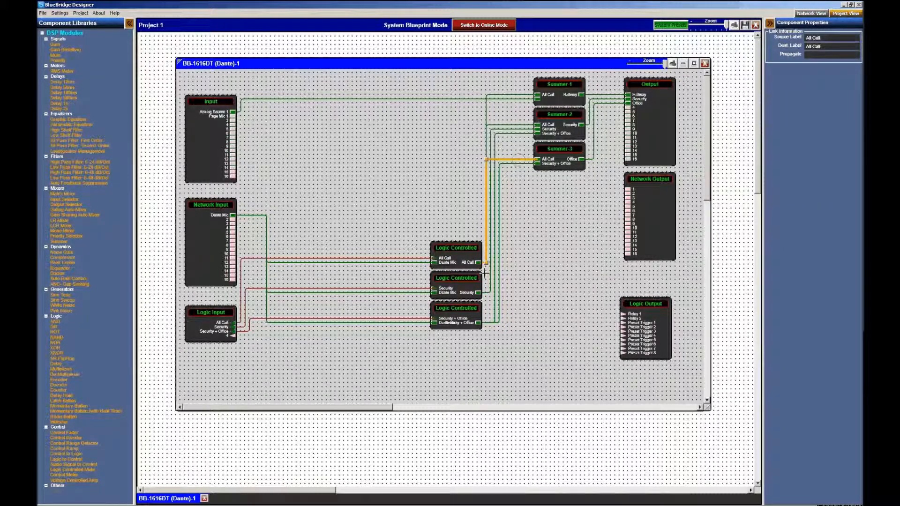
pyautogui.click(504, 125)
pyautogui.click(504, 96)
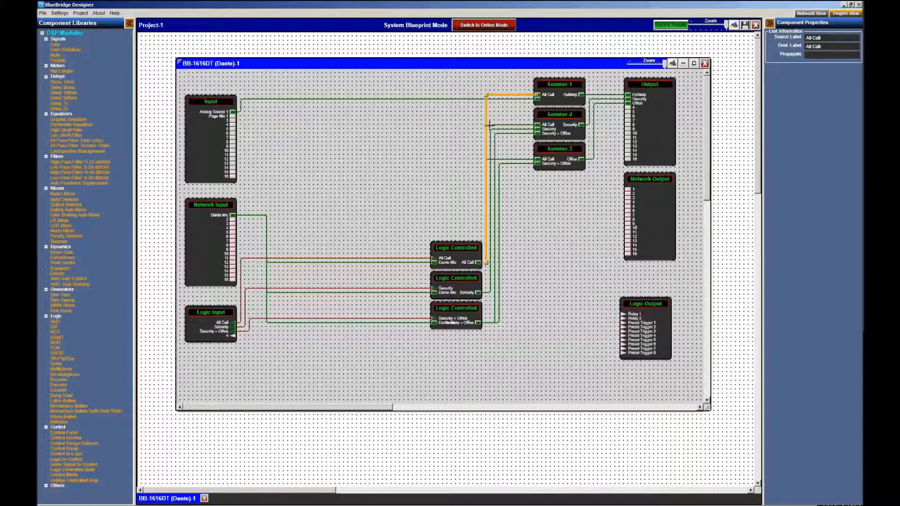
pyautogui.moveTo(490, 123); pyautogui.dragTo(543, 171)
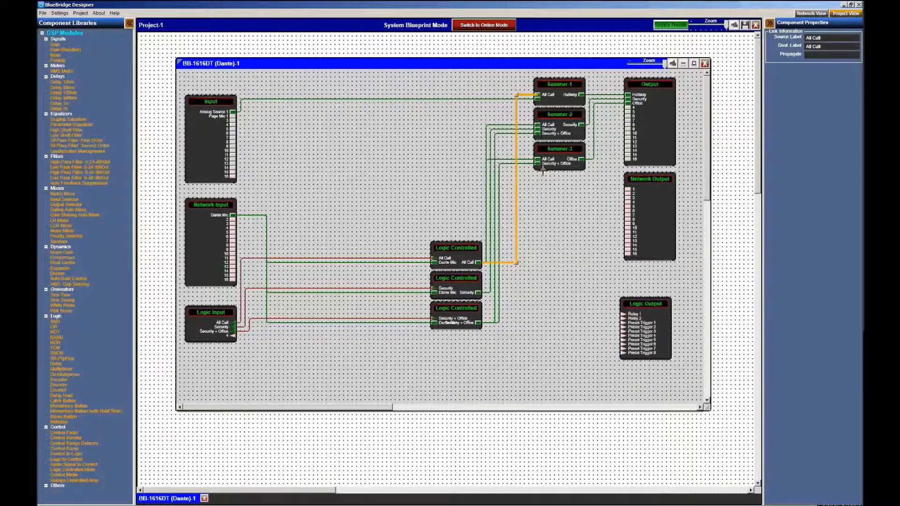
pyautogui.hotkey('ctrl', 'z')
pyautogui.hotkey('ctrl', 'z')
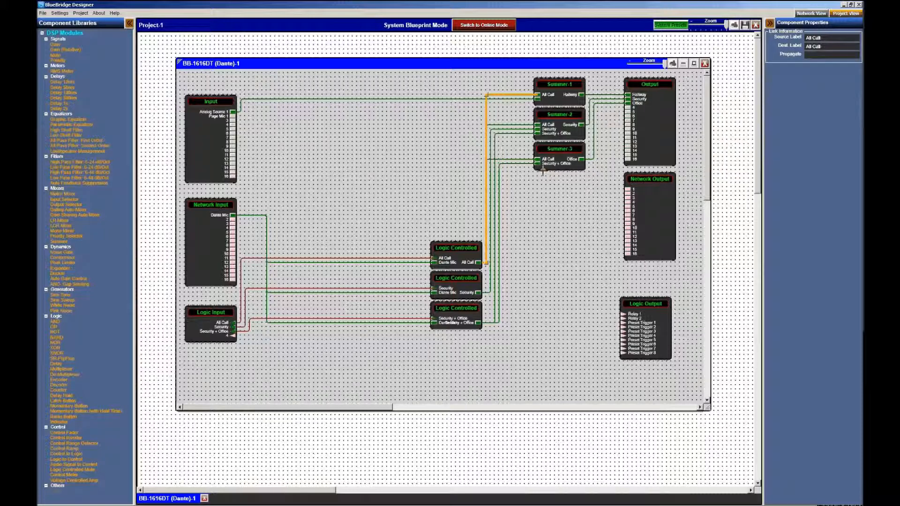
pyautogui.click(555, 233)
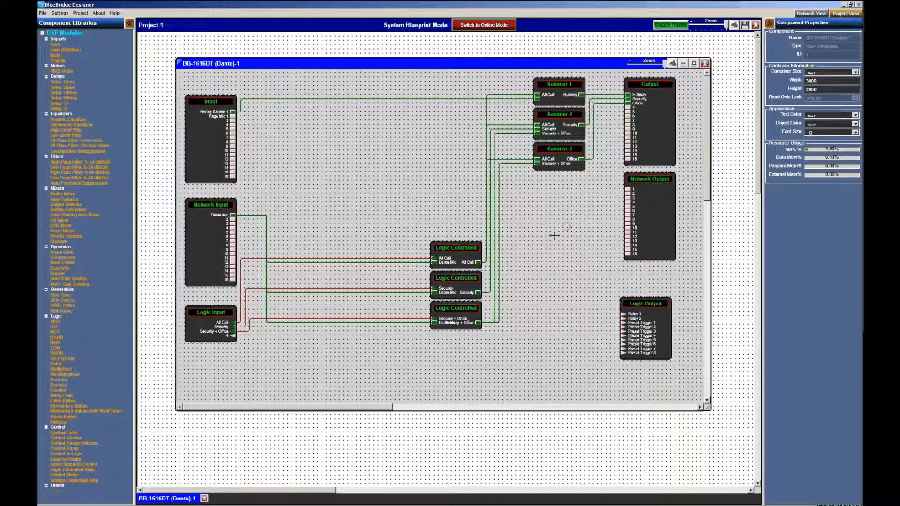
# Shift Summer-1 to Summer-3 together one grid step right toward Output
pyautogui.moveTo(518, 75)
pyautogui.mouseDown()
pyautogui.moveTo(596, 128)
pyautogui.moveTo(598, 194)
pyautogui.mouseUp()
pyautogui.press('Left')
pyautogui.press('Left')
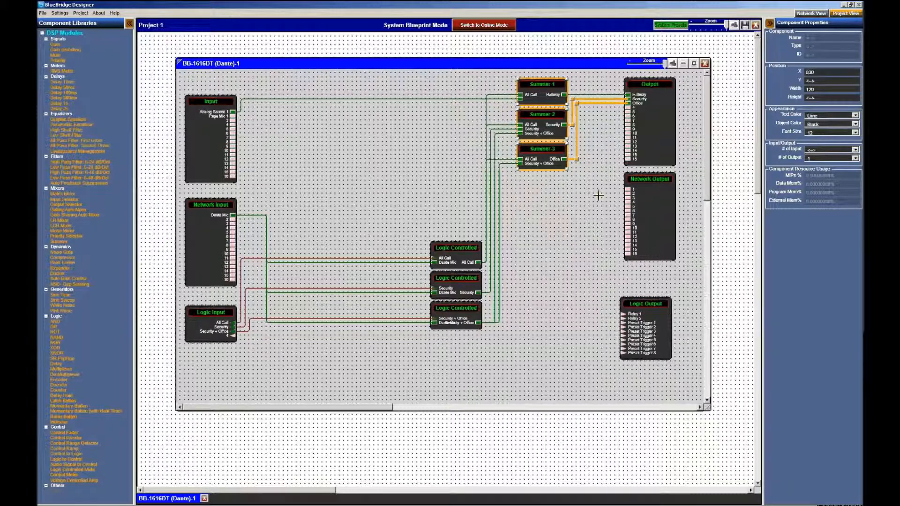
pyautogui.press('Right')
pyautogui.press('Right')
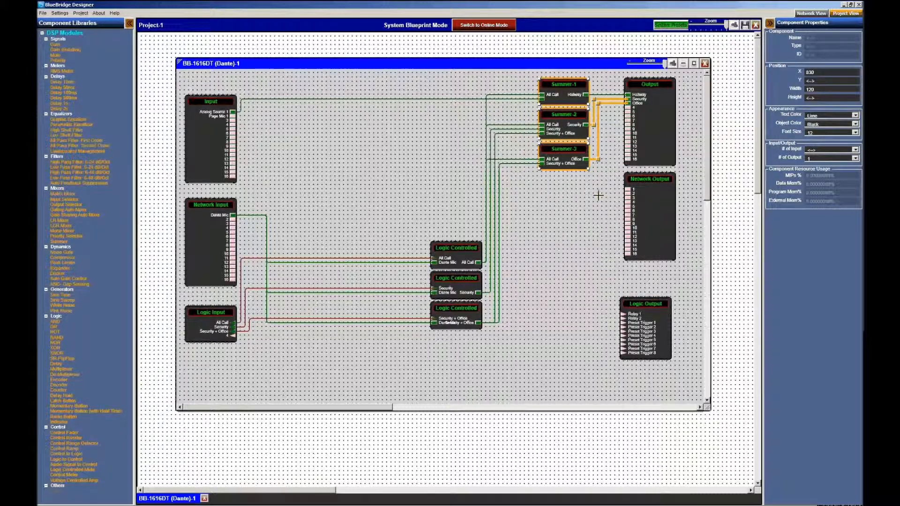
pyautogui.press('Right')
pyautogui.click(597, 195)
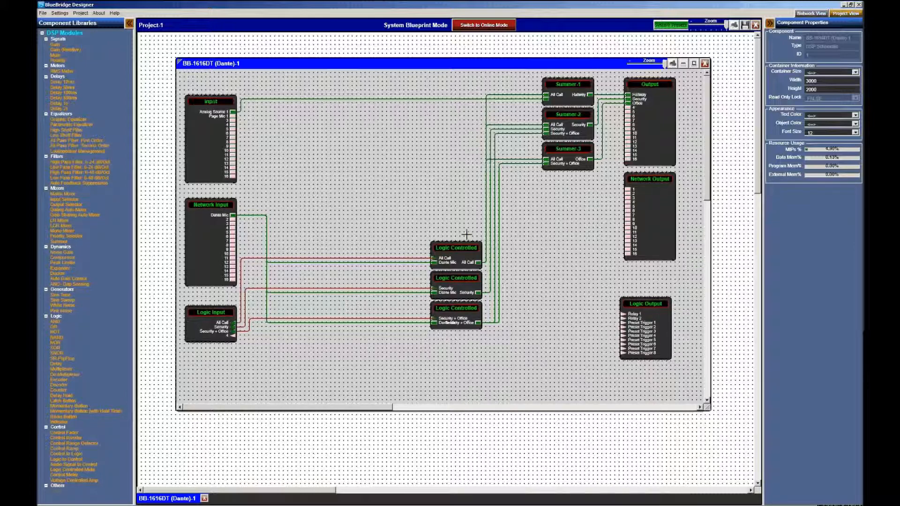
pyautogui.doubleClick(200, 323)
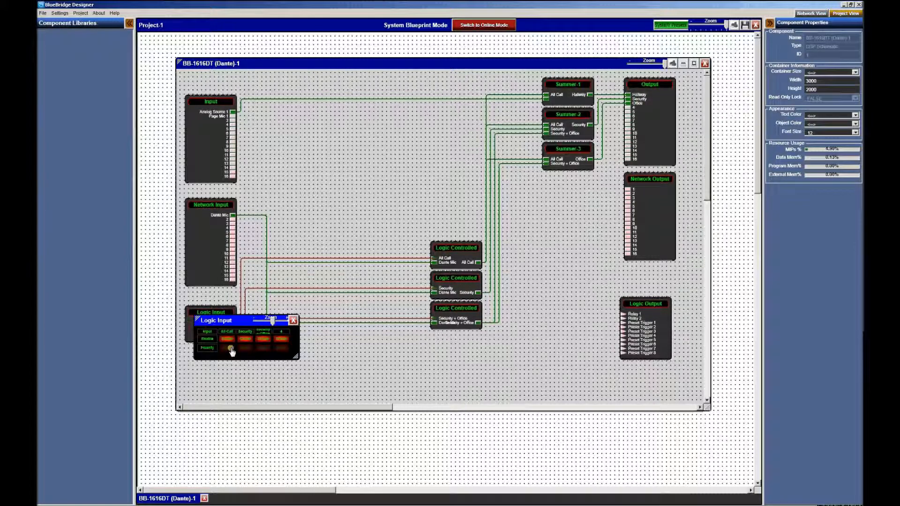
pyautogui.click(226, 344)
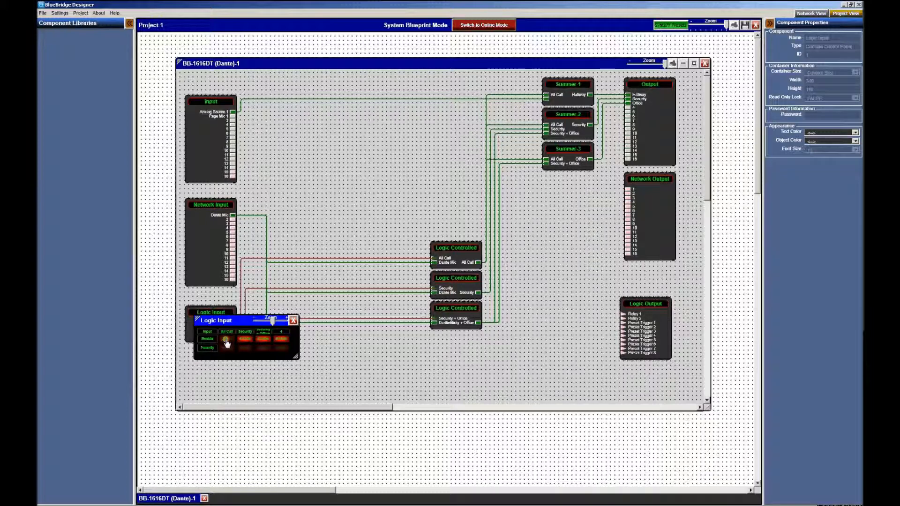
pyautogui.click(292, 320)
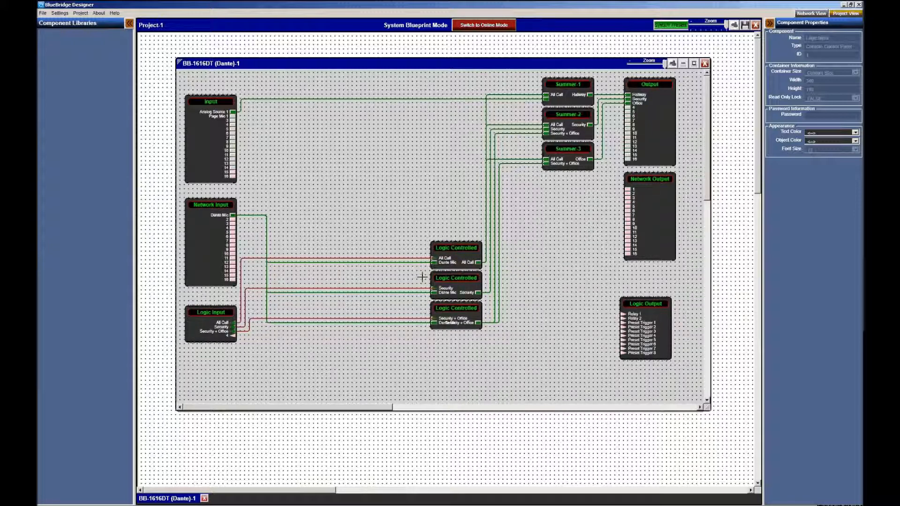
pyautogui.doubleClick(214, 335)
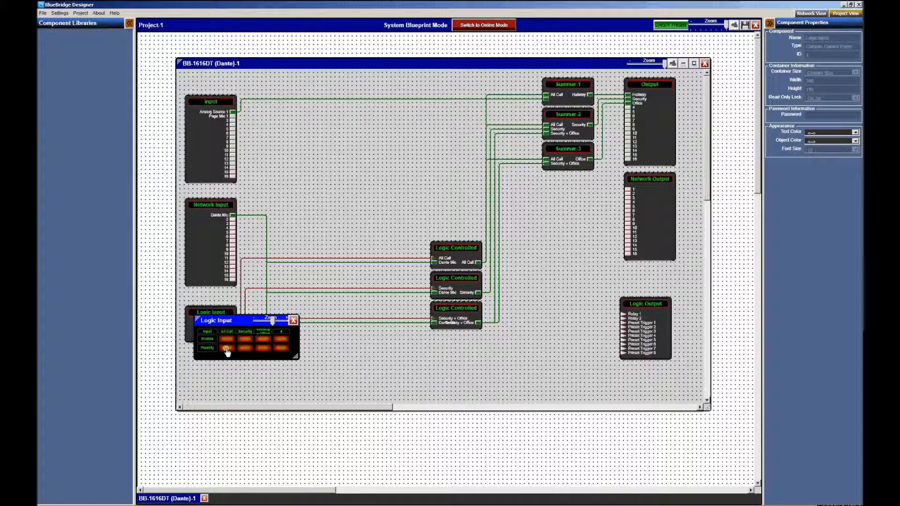
pyautogui.click(293, 321)
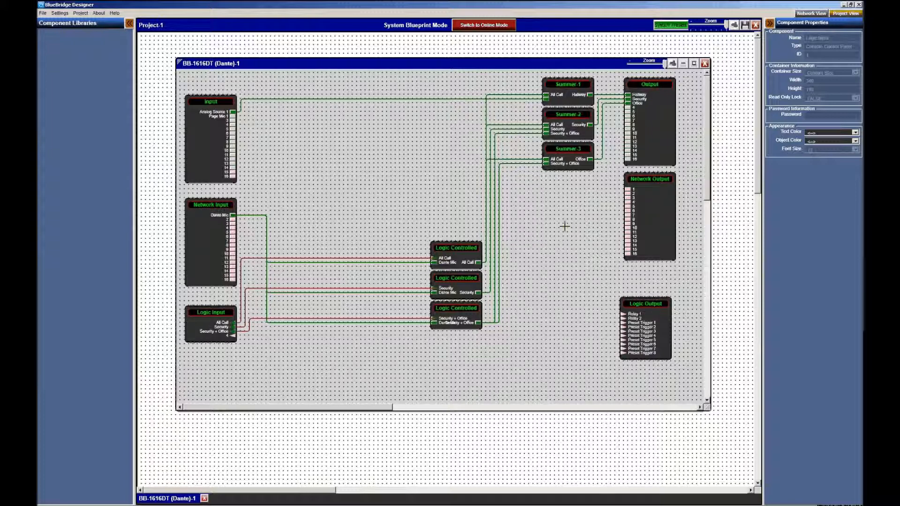
# Switch to Online Mode and open the BB-1616-1 device's live schematic
pyautogui.click(411, 181)
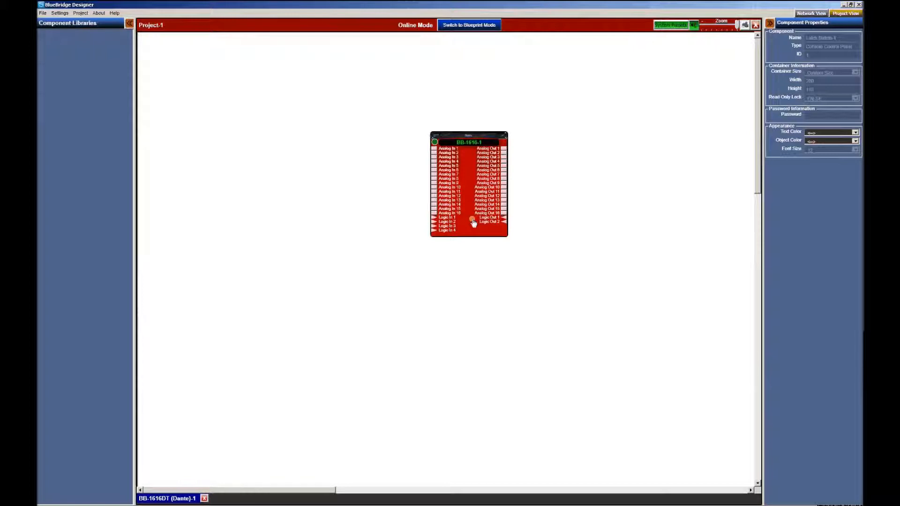
pyautogui.doubleClick(471, 176)
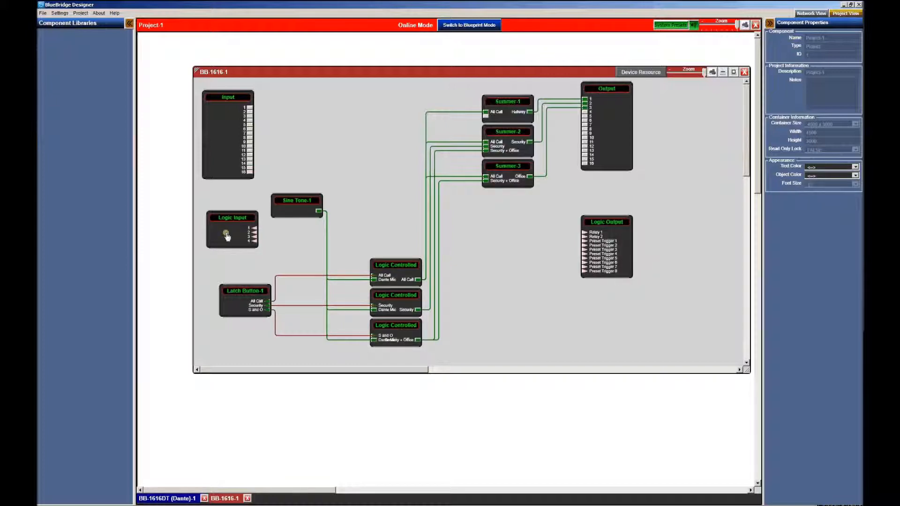
# Preview and close the Latch Button-1 and Sine Tone-1 panels, then bring up the Output panel
pyautogui.doubleClick(234, 302)
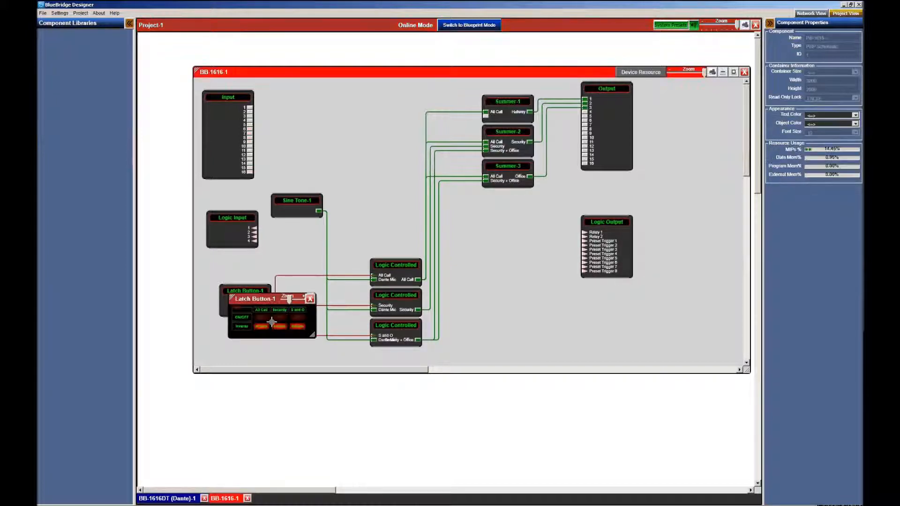
pyautogui.click(310, 303)
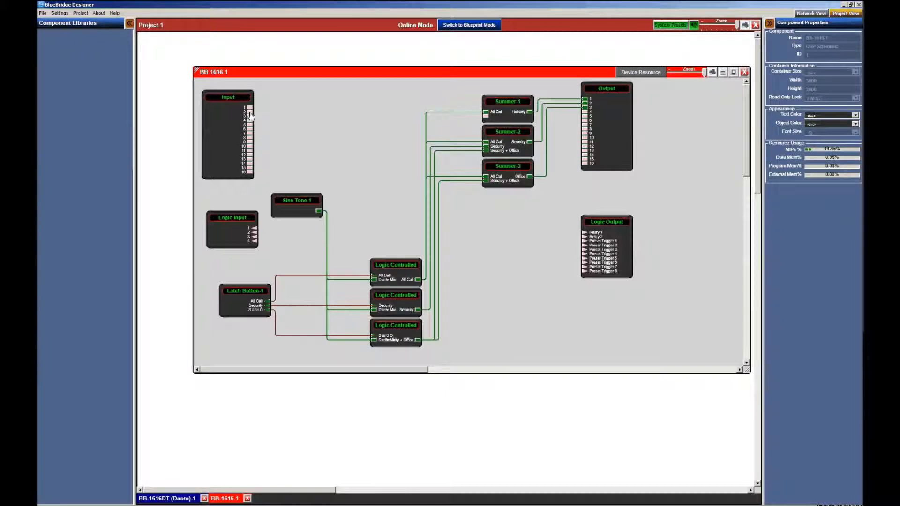
pyautogui.doubleClick(295, 202)
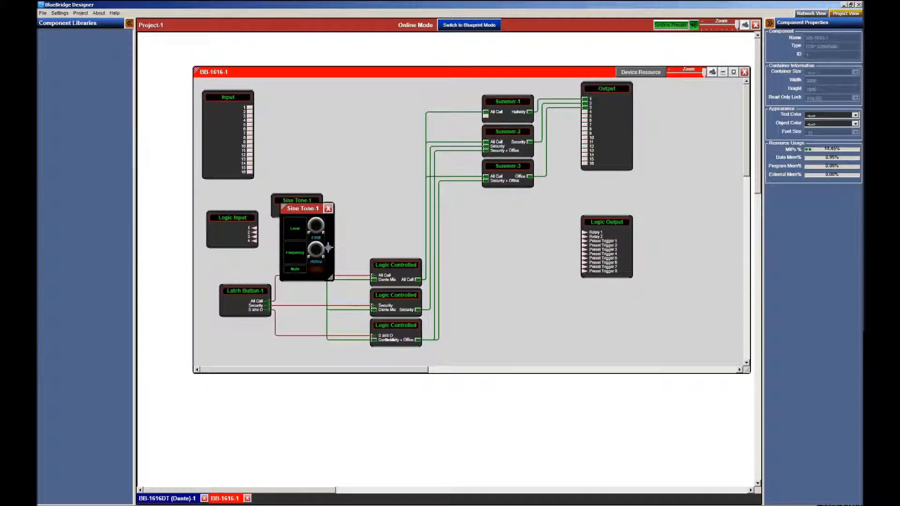
pyautogui.click(328, 208)
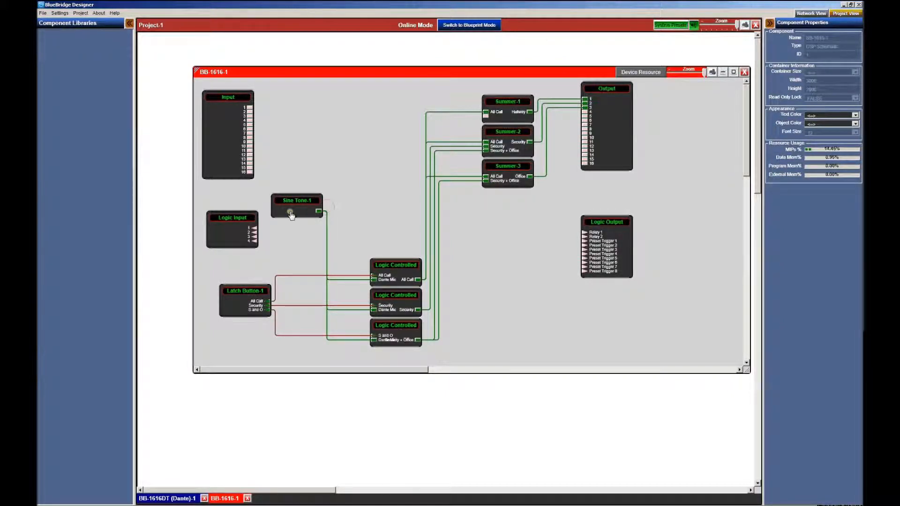
pyautogui.doubleClick(609, 135)
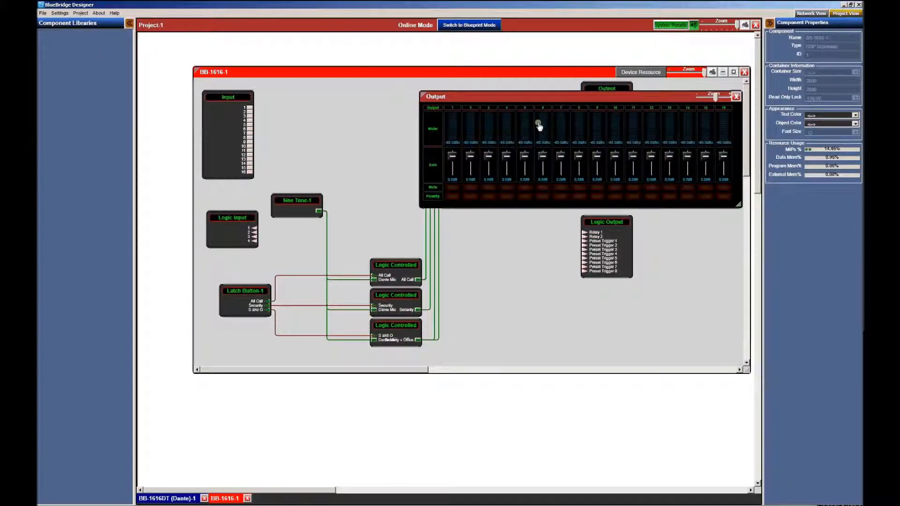
# Shrink the Output panel and move it to the lower right to uncover the summers
pyautogui.moveTo(558, 101); pyautogui.dragTo(560, 157)
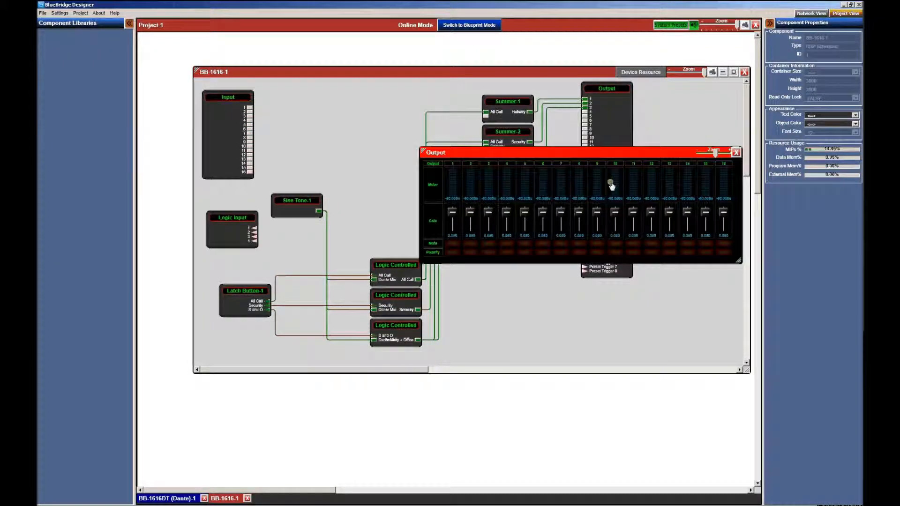
pyautogui.moveTo(737, 261); pyautogui.dragTo(634, 279)
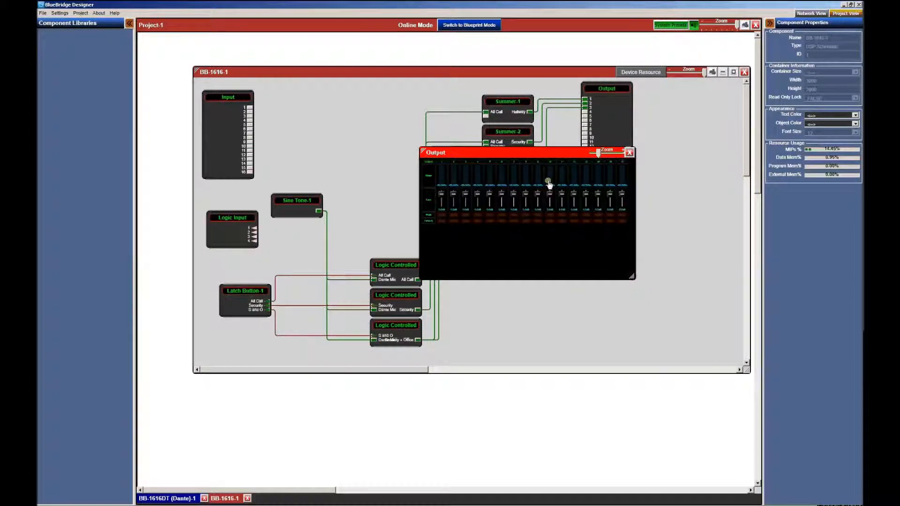
pyautogui.moveTo(549, 162); pyautogui.dragTo(609, 220)
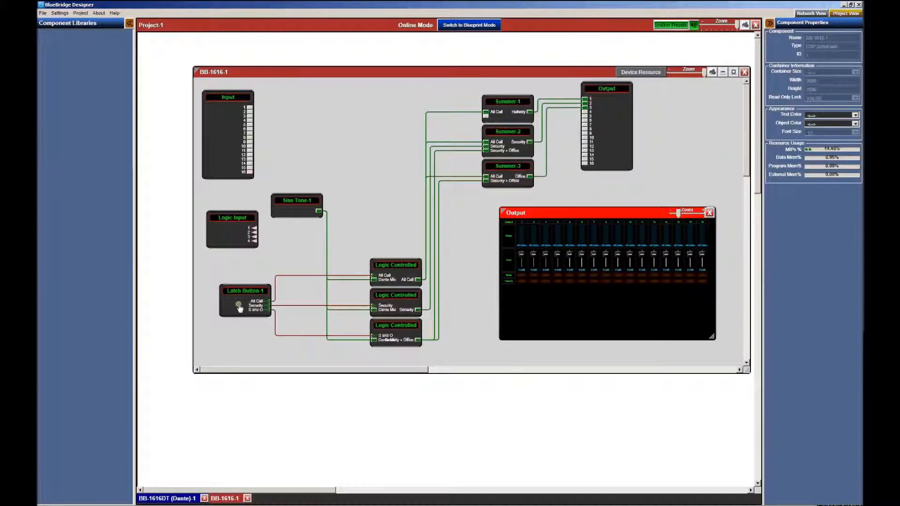
# Toggle the All Call, Security and S and O latches in Latch Button-1 while watching the Output meters
pyautogui.doubleClick(253, 303)
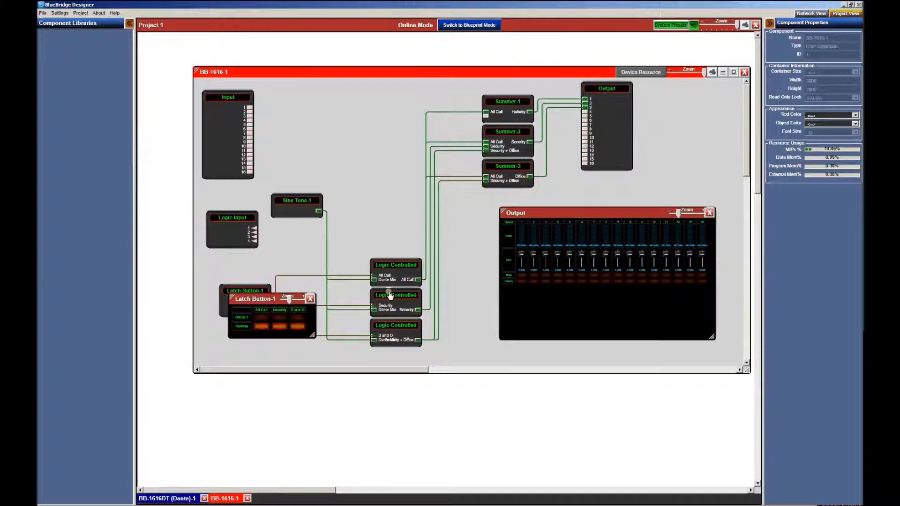
pyautogui.click(263, 319)
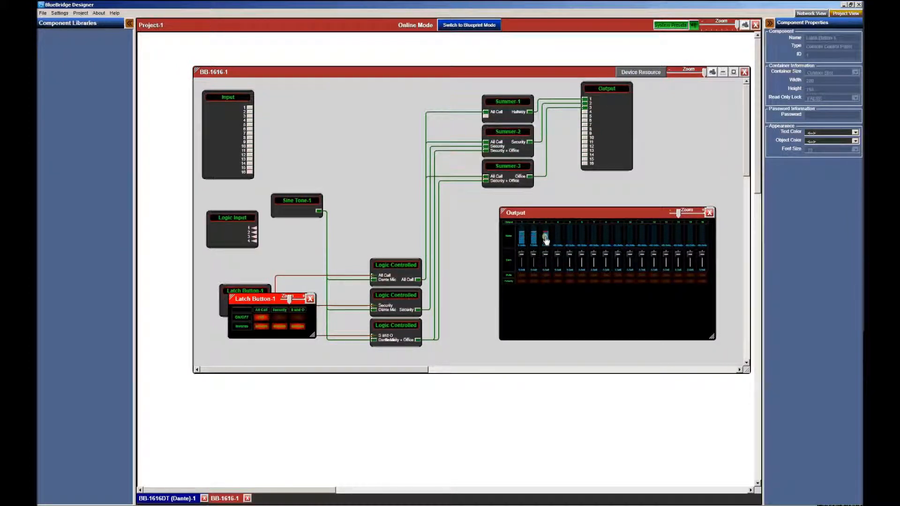
pyautogui.click(263, 319)
pyautogui.click(262, 318)
pyautogui.click(261, 318)
pyautogui.click(280, 318)
pyautogui.click(298, 318)
pyautogui.click(709, 213)
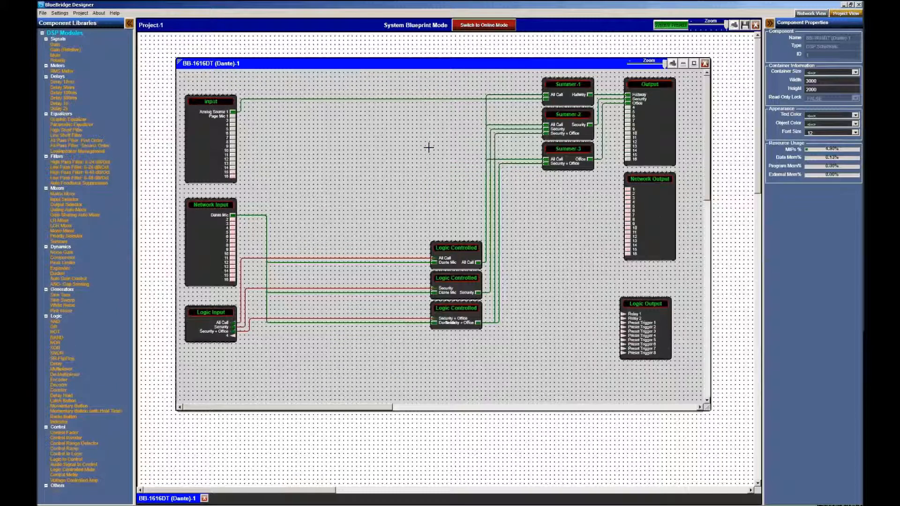